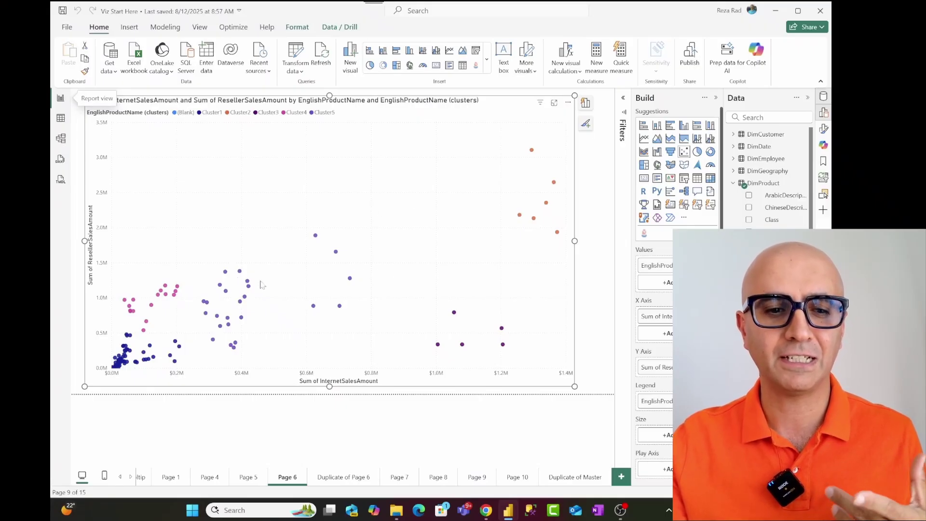
# Add a new report page with a scatter chart enlarged to fill the canvas.
pyautogui.click(622, 477)
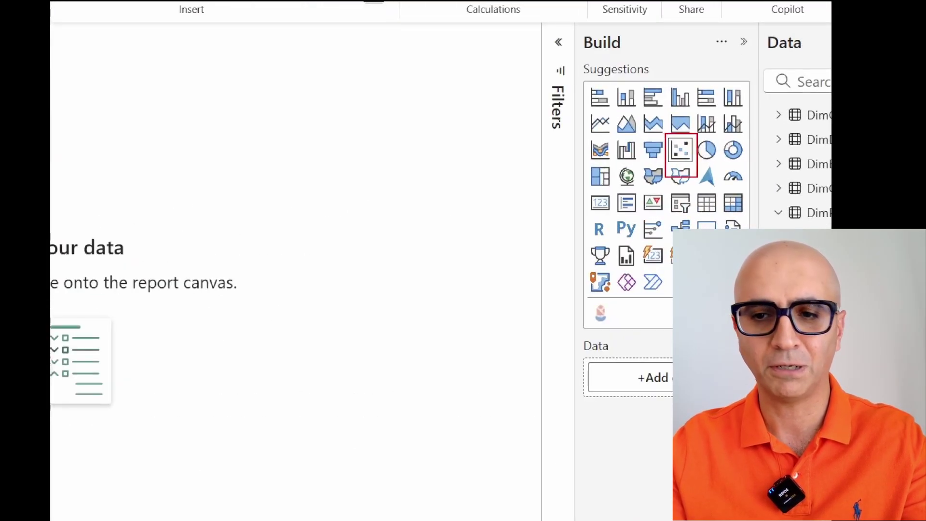
pyautogui.click(680, 150)
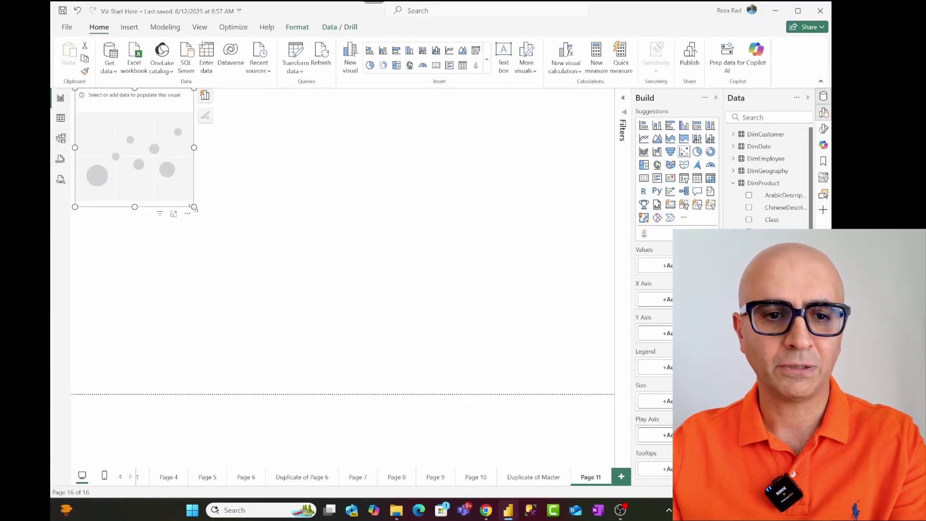
pyautogui.moveTo(193, 207); pyautogui.dragTo(563, 379)
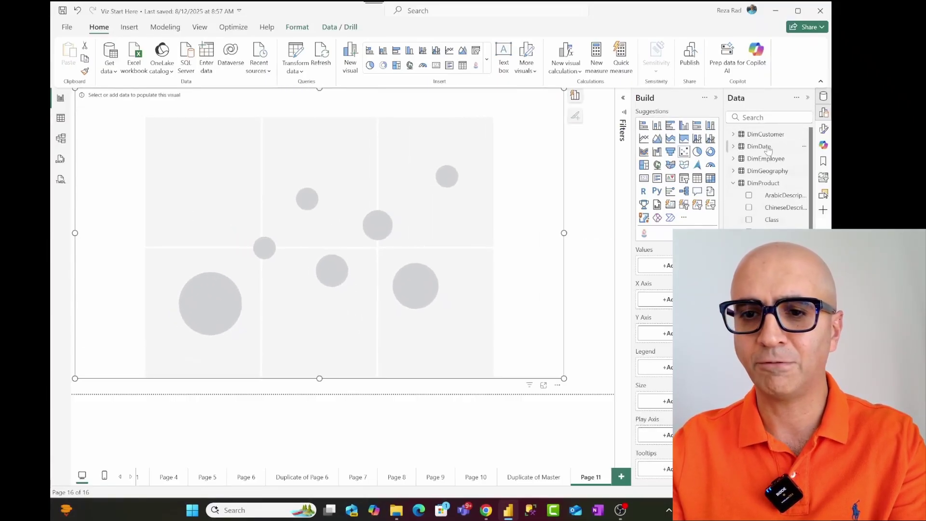
# Plot InternetSalesAmount on the X axis and ResellerSalesAmount on the Y axis.
pyautogui.click(751, 117)
pyautogui.write('salesam')
pyautogui.click(748, 146)
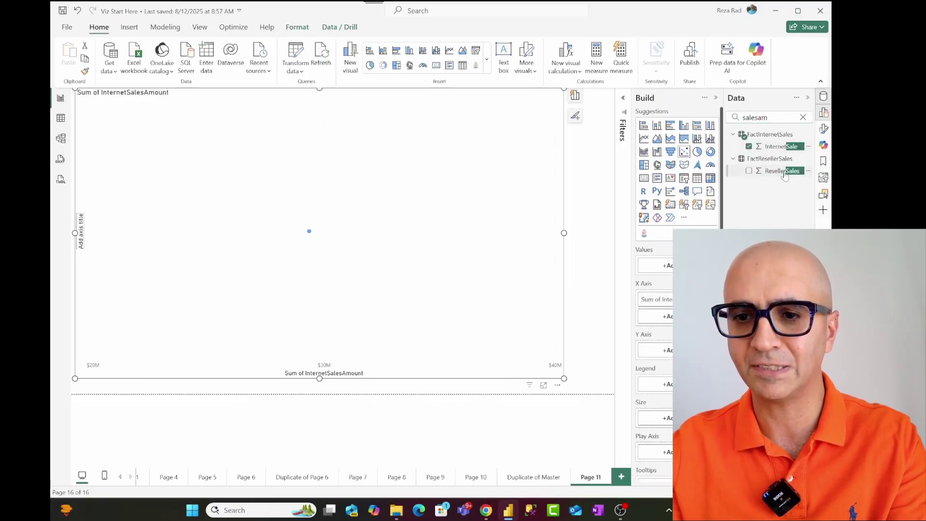
pyautogui.moveTo(781, 171); pyautogui.dragTo(663, 351)
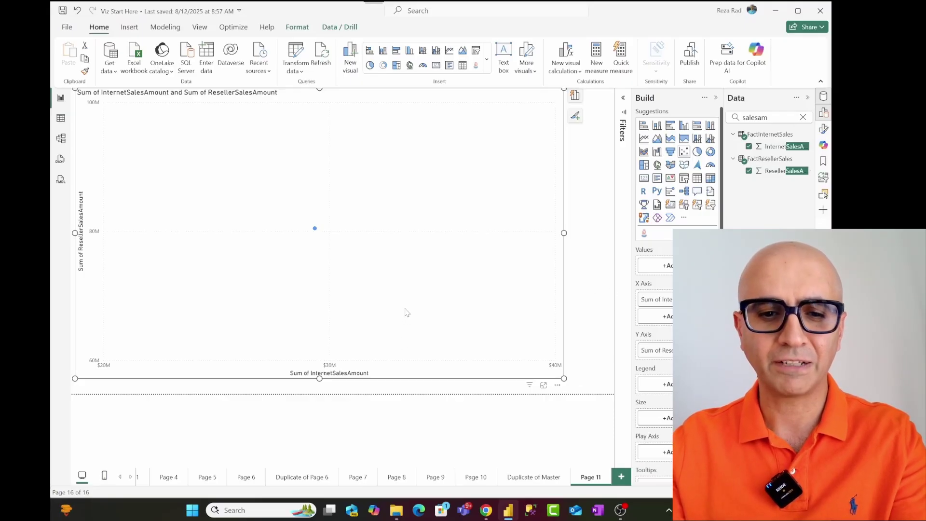
# Search the fields for EnglishProductName and enlarge the chart further up and right.
pyautogui.moveTo(407, 312); pyautogui.dragTo(418, 317)
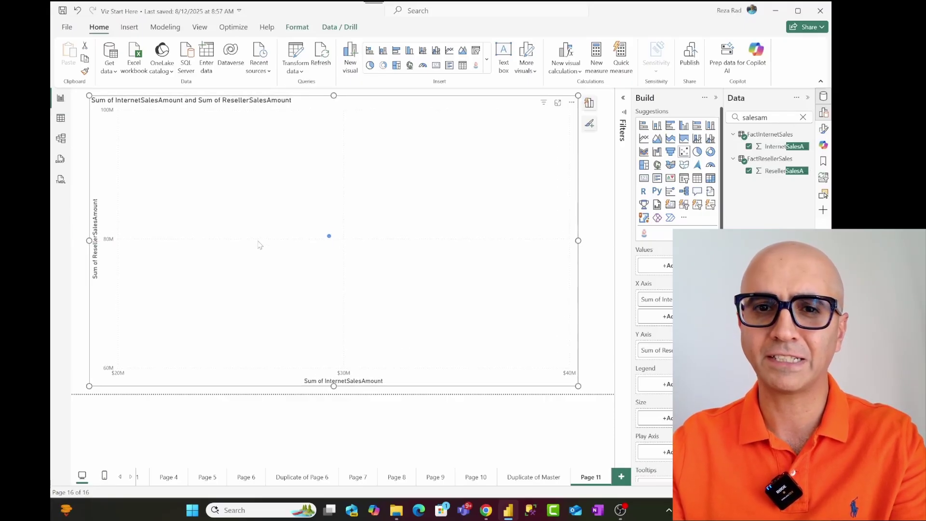
pyautogui.doubleClick(772, 118)
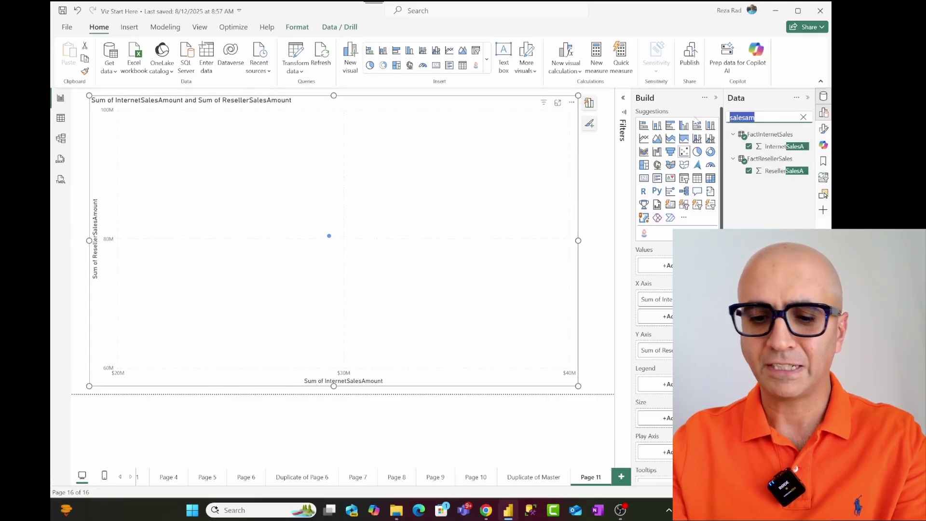
pyautogui.write('productname')
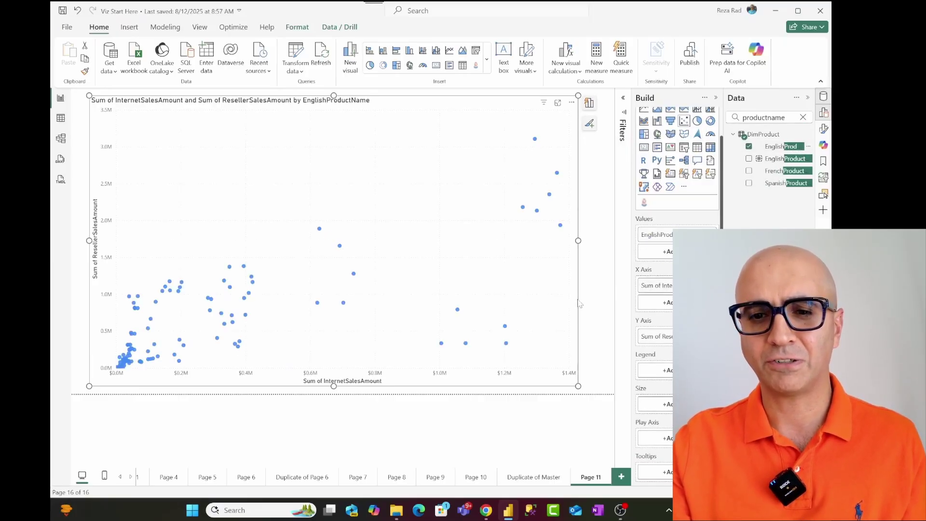
pyautogui.moveTo(579, 95); pyautogui.dragTo(600, 88)
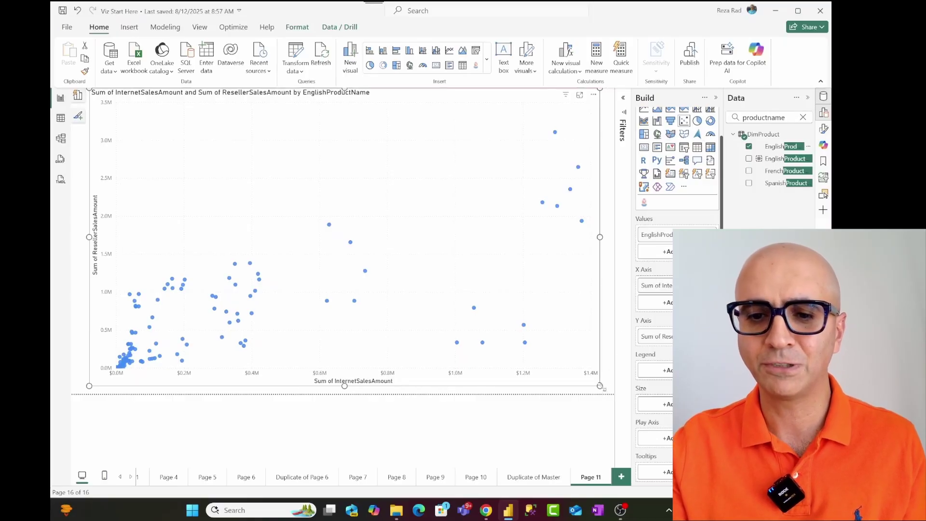
pyautogui.moveTo(601, 387); pyautogui.dragTo(601, 393)
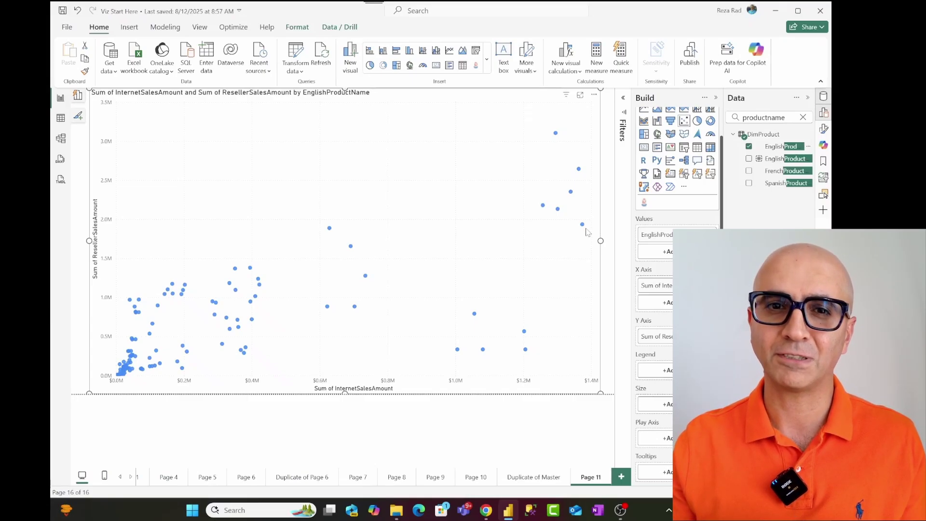
pyautogui.click(120, 477)
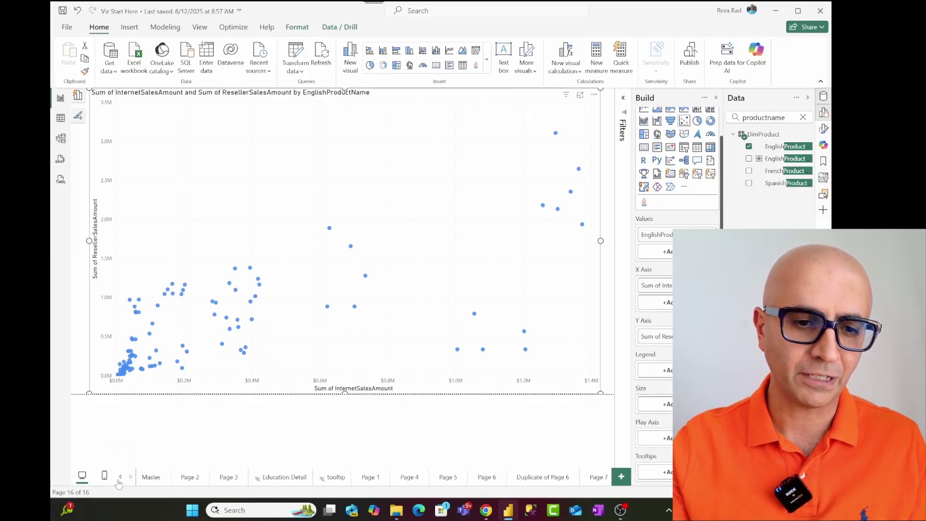
pyautogui.click(149, 480)
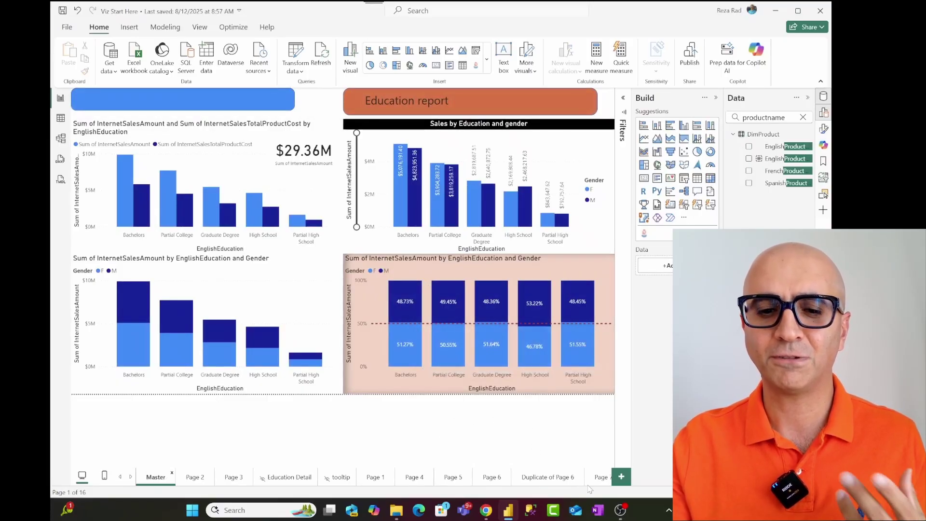
pyautogui.click(131, 477)
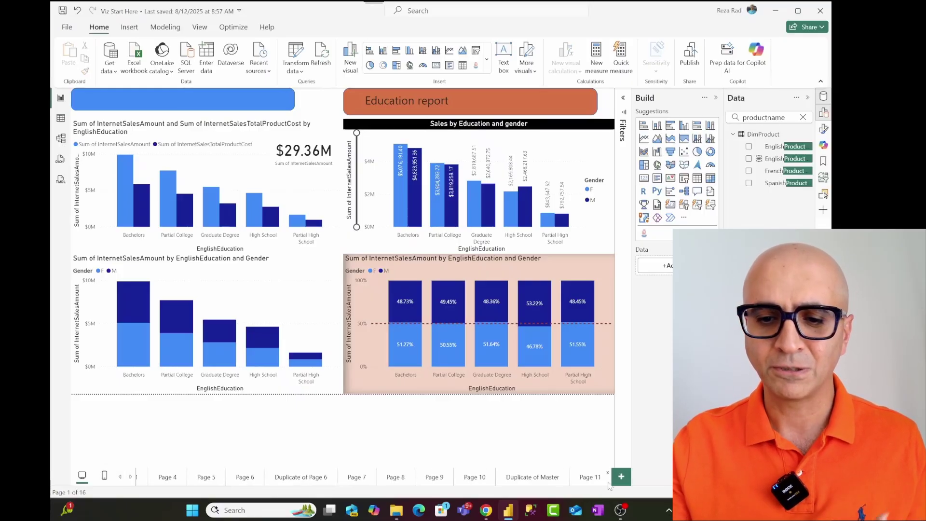
pyautogui.click(590, 481)
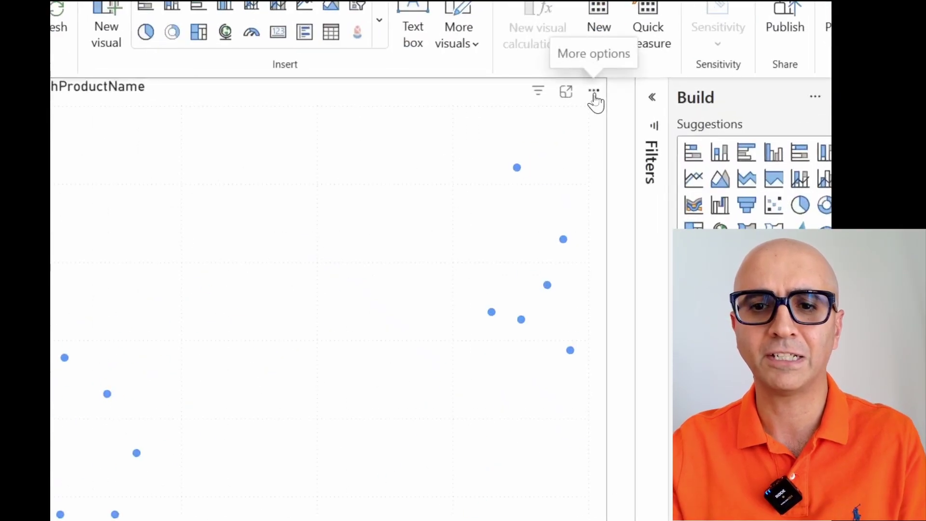
# Choose Automatically find clusters from the scatter chart's More options menu.
pyautogui.click(594, 92)
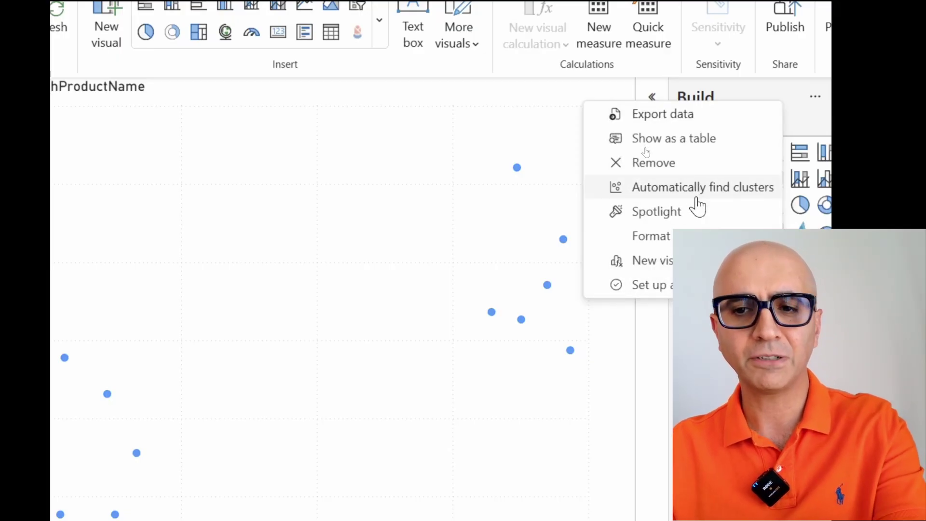
pyautogui.click(696, 193)
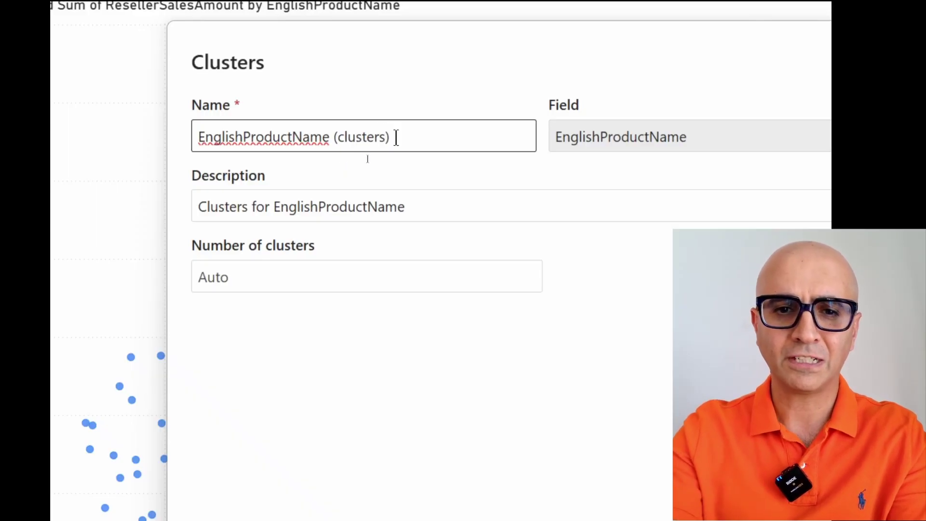
# Name the clustering 'EnglishProductName (clusters) 2' and set the number of clusters to 5.
pyautogui.write('2')
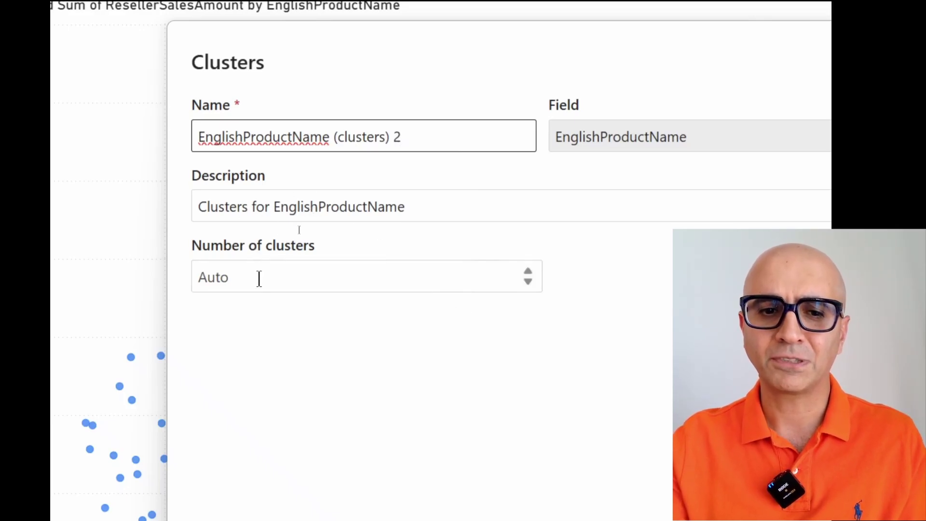
pyautogui.click(238, 277)
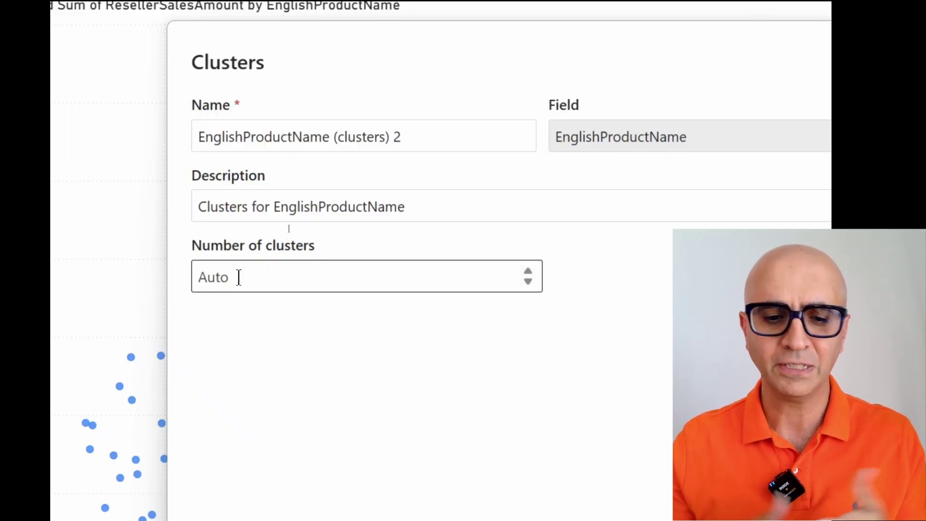
pyautogui.write('5')
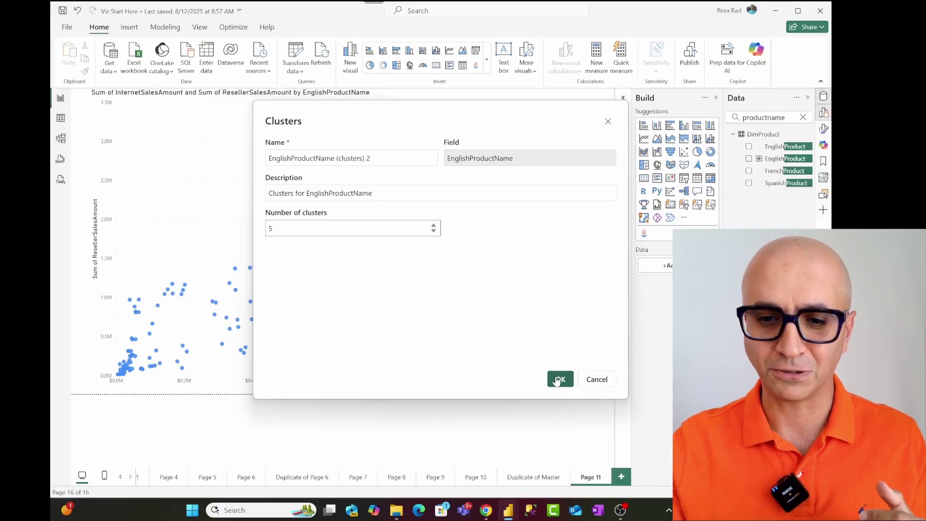
# Apply the five-cluster grouping and widen the Data pane to show full field names.
pyautogui.click(558, 379)
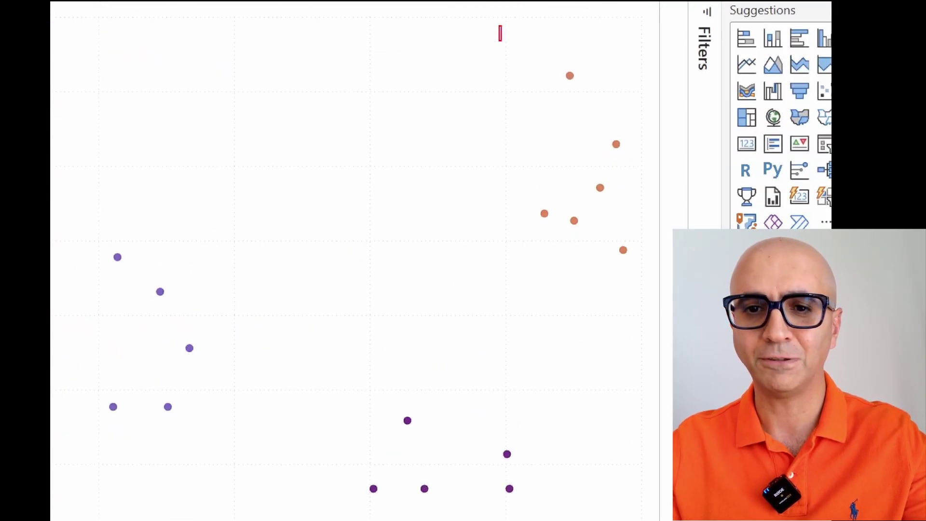
pyautogui.moveTo(327, 387); pyautogui.dragTo(579, 509)
pyautogui.moveTo(58, 231); pyautogui.dragTo(234, 415)
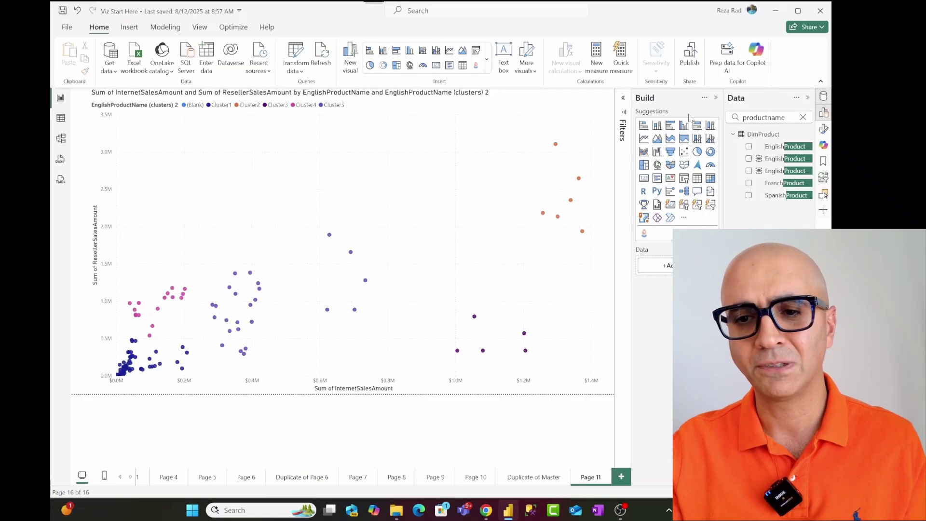
pyautogui.moveTo(724, 217); pyautogui.dragTo(658, 220)
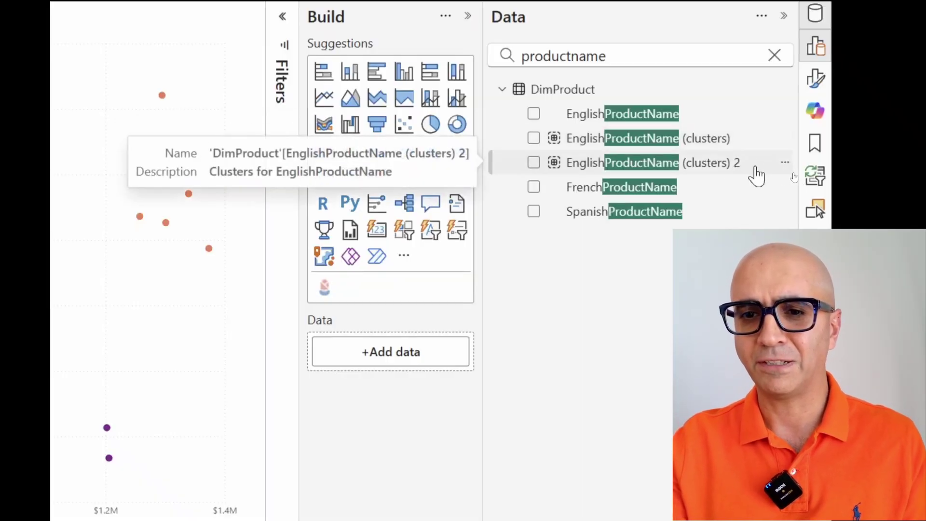
pyautogui.click(784, 164)
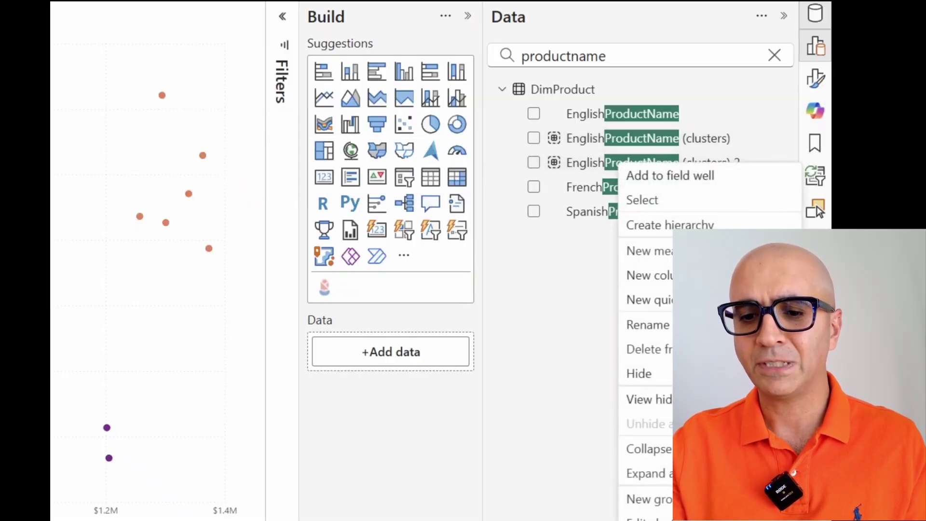
pyautogui.moveTo(646, 448)
pyautogui.click(649, 423)
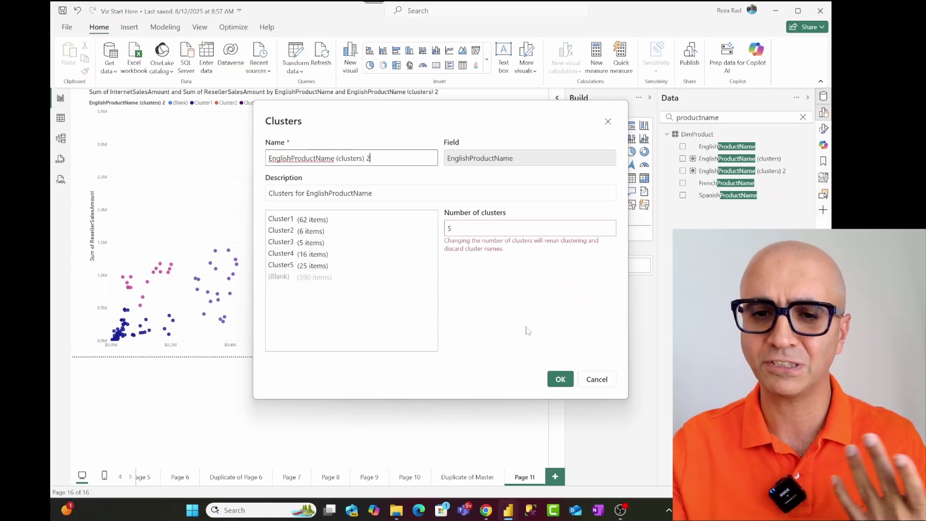
pyautogui.click(596, 380)
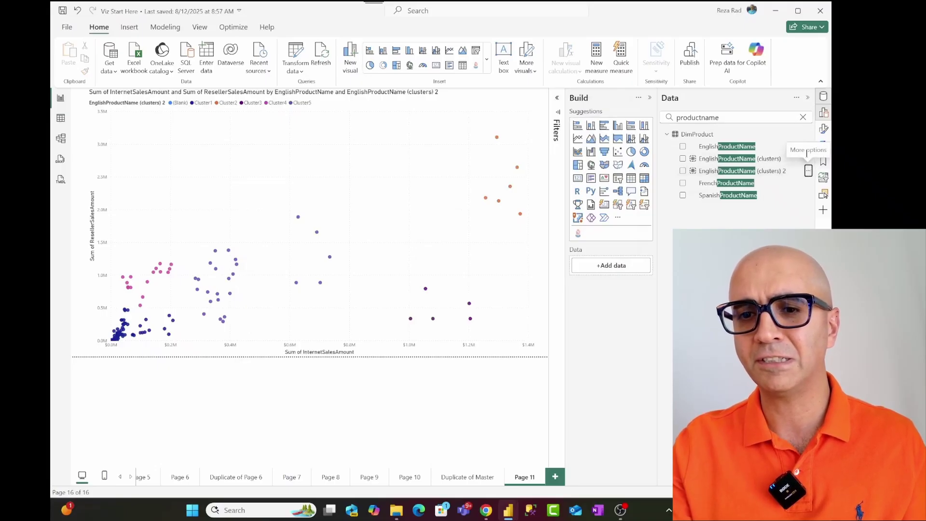
# Close the options menu and inspect a Cluster2 point's tooltip on the scatter chart.
pyautogui.click(529, 95)
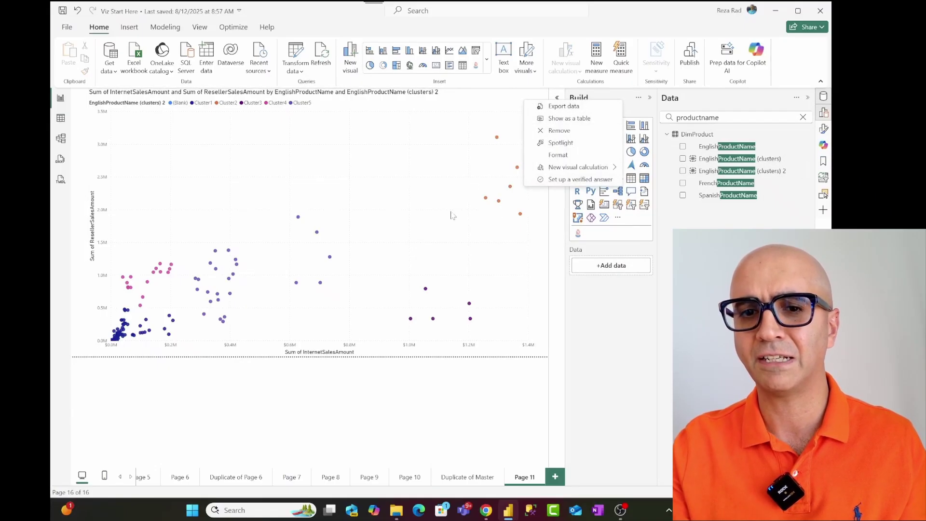
pyautogui.click(435, 212)
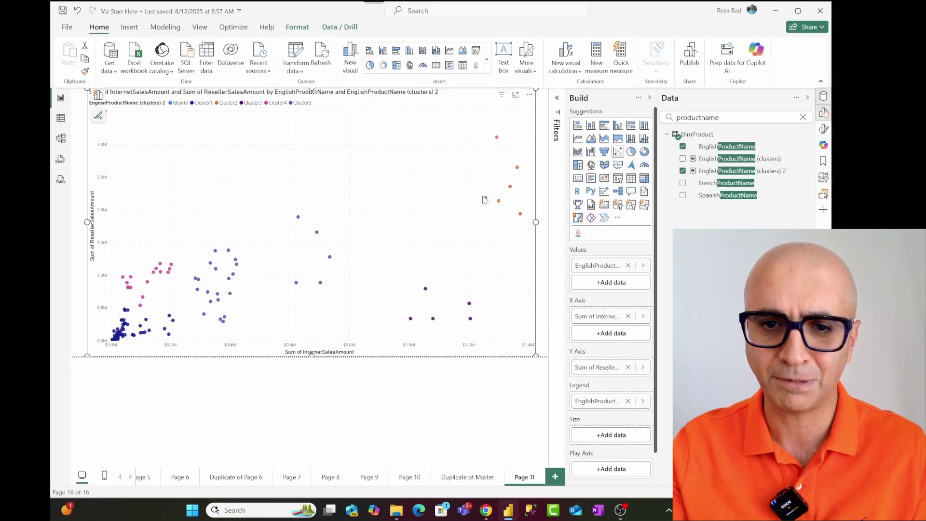
pyautogui.moveTo(486, 199)
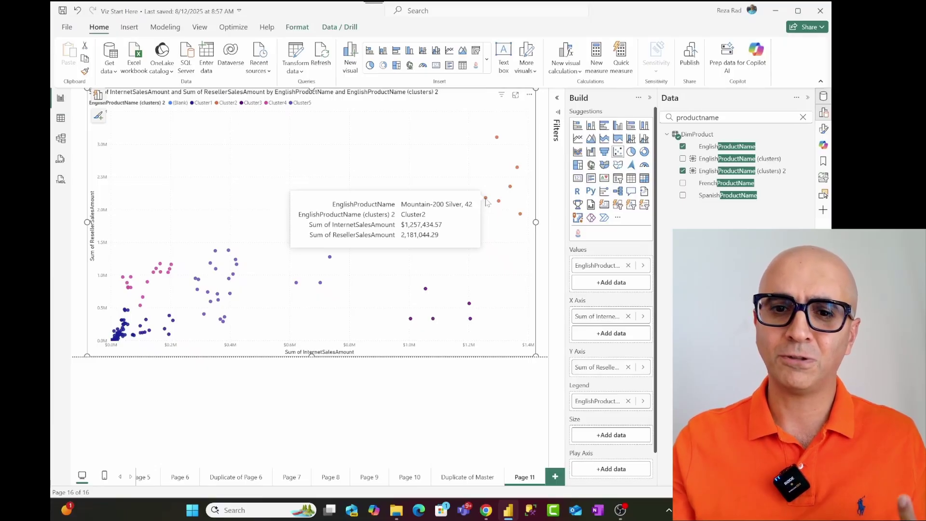
# Go to the Master page and narrow the top-left education column chart.
pyautogui.click(120, 477)
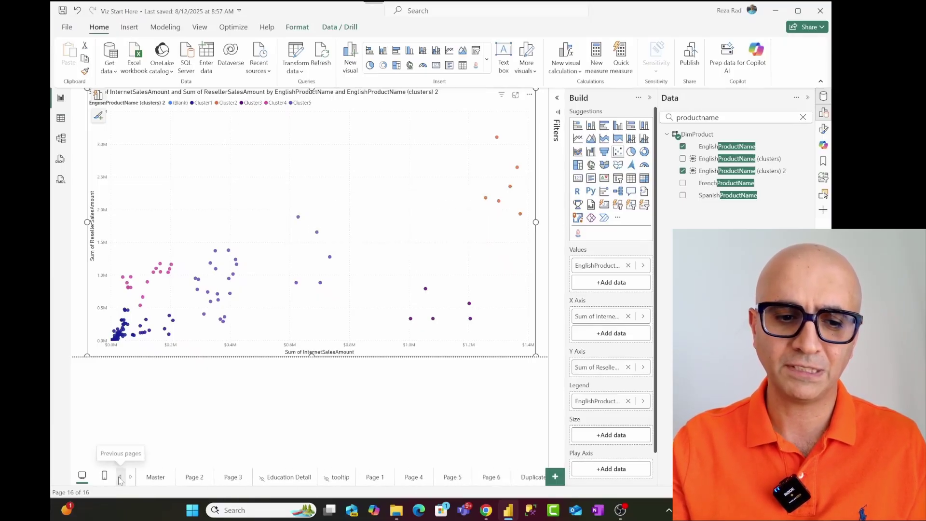
pyautogui.click(153, 478)
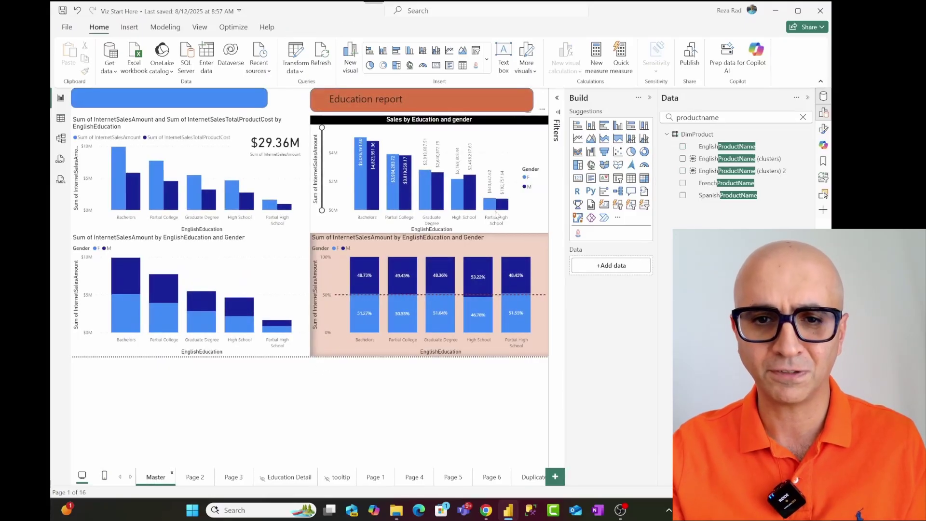
pyautogui.click(116, 176)
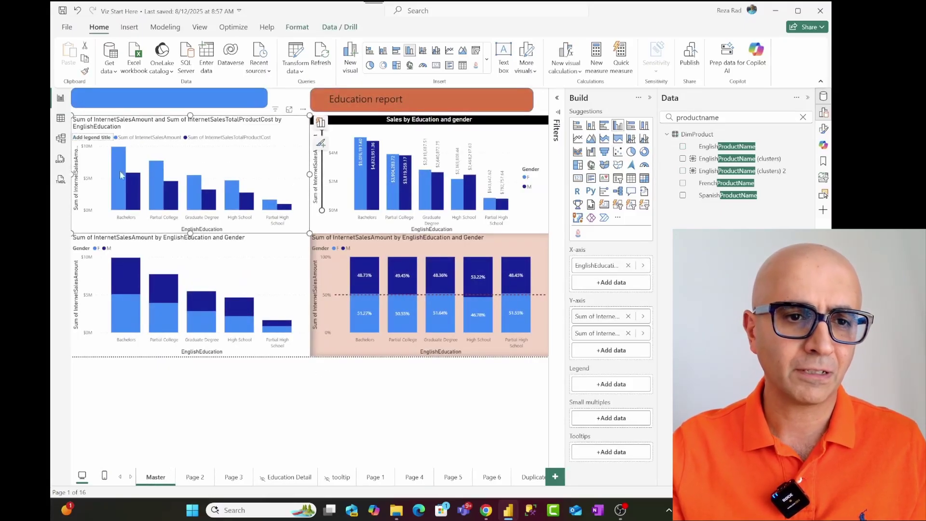
pyautogui.moveTo(72, 173); pyautogui.dragTo(137, 173)
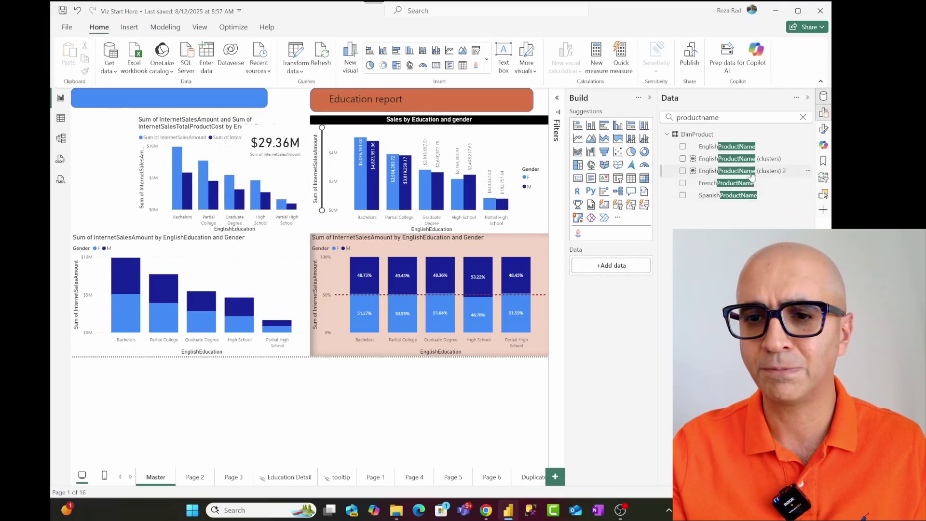
# Add an EnglishProductName (clusters) 2 slicer and filter the page to Cluster2.
pyautogui.moveTo(747, 173); pyautogui.dragTo(97, 170)
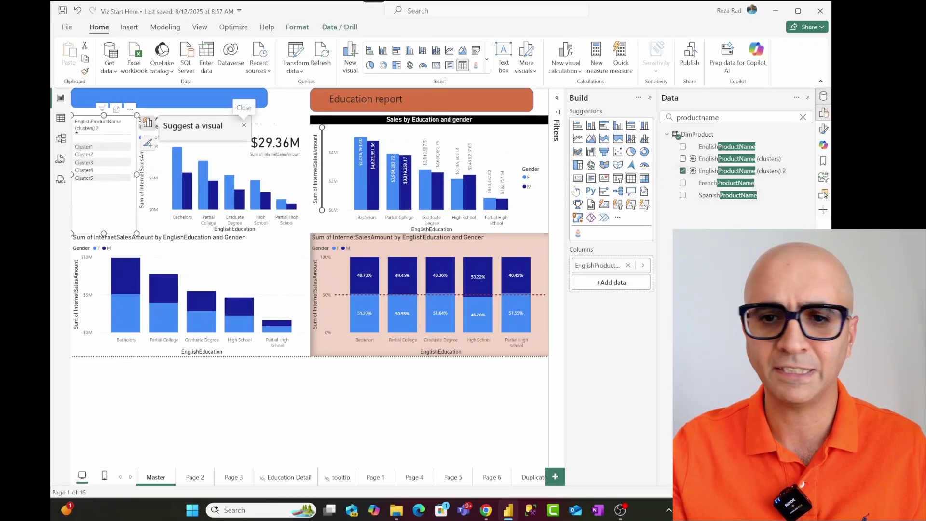
pyautogui.click(619, 179)
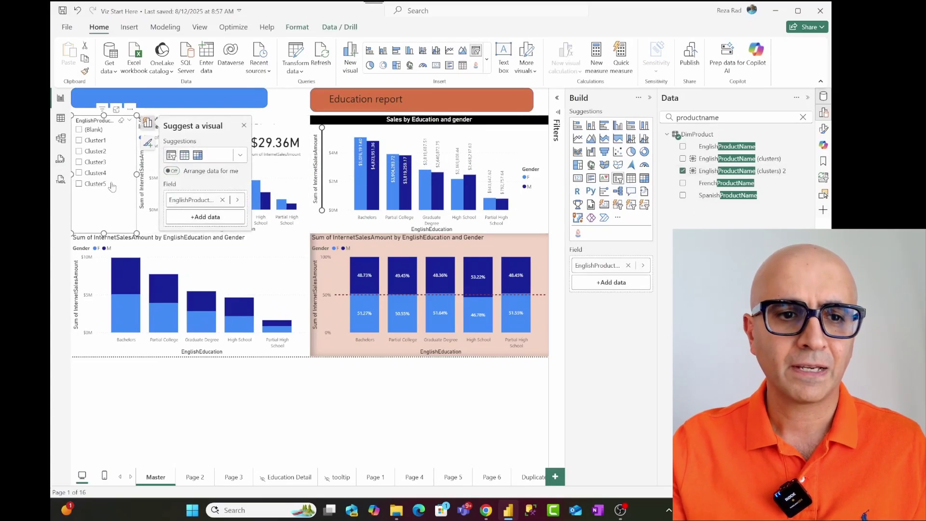
pyautogui.click(97, 155)
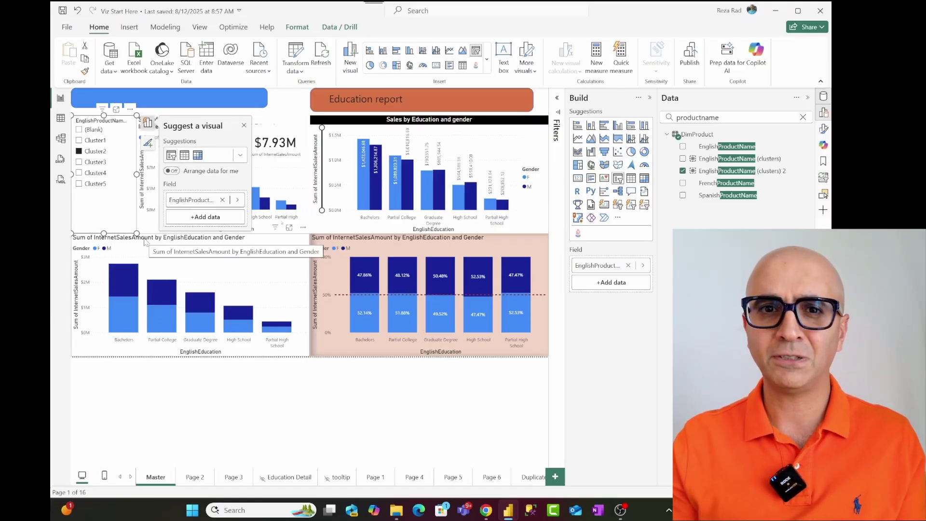
# Go back to Page 11 with the five-cluster product scatter chart.
pyautogui.click(130, 476)
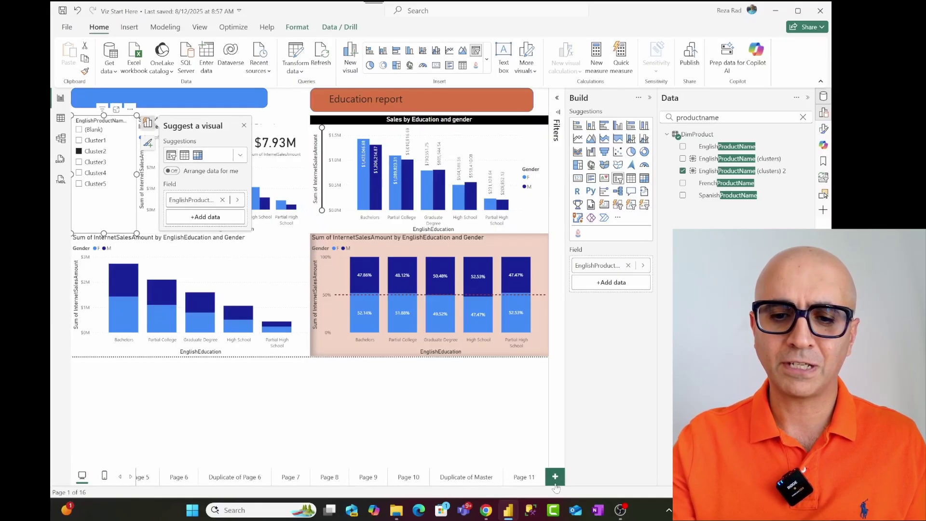
pyautogui.click(521, 482)
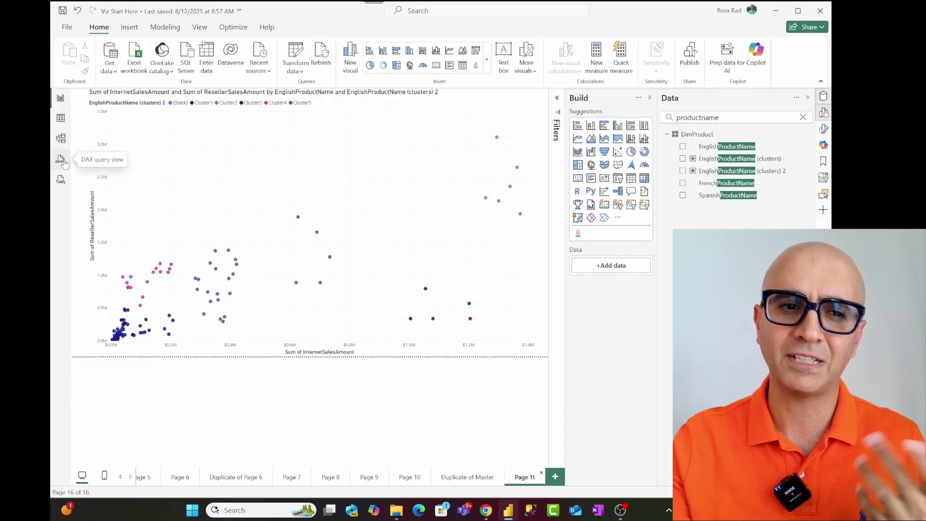
# Switch to DAX query view and show Result 1 of the INFO.VIEW.COLUMNS query.
pyautogui.click(61, 161)
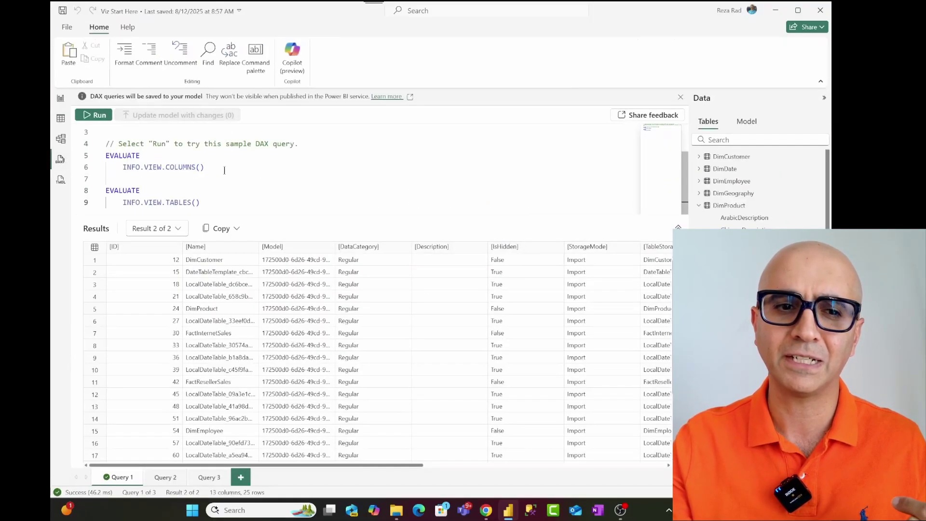
pyautogui.moveTo(224, 170); pyautogui.dragTo(100, 159)
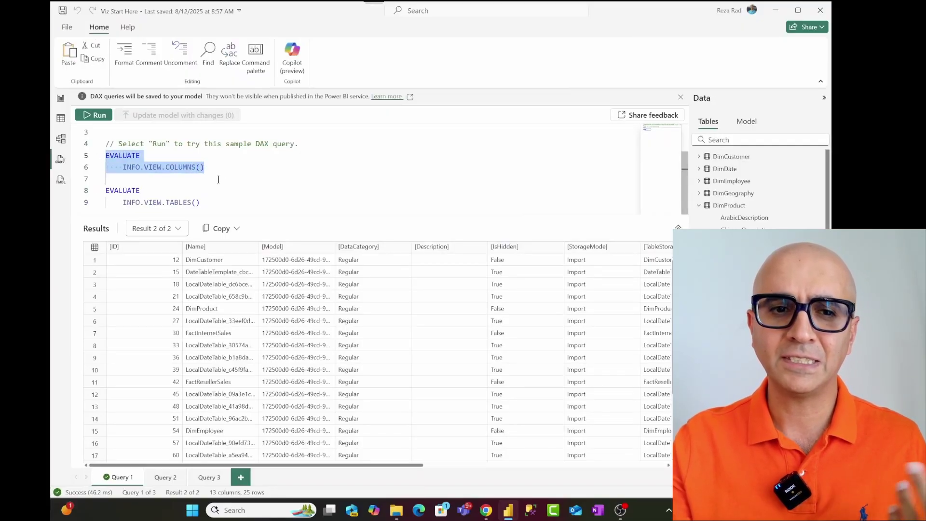
pyautogui.click(195, 172)
pyautogui.click(173, 228)
pyautogui.click(158, 247)
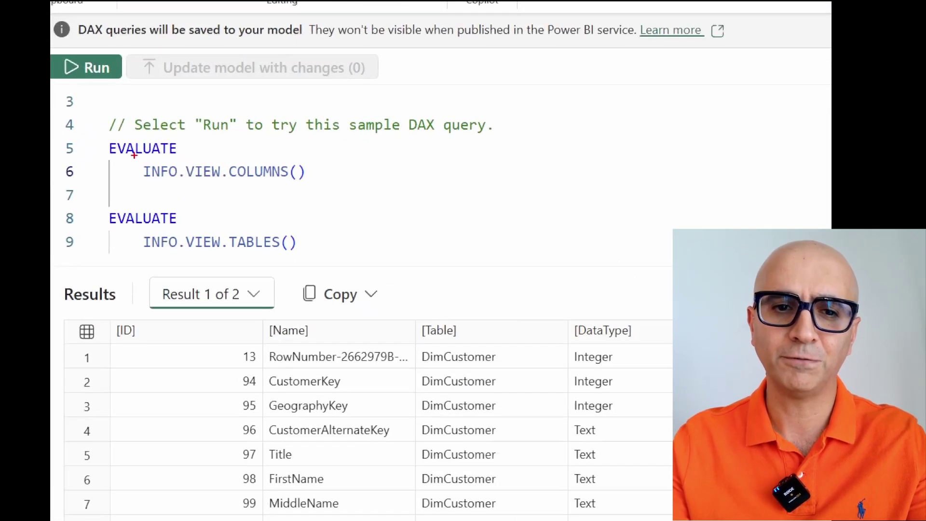
# Find the EnglishProductName (clusters) row and reveal its LOOKUPVALUE expression.
pyautogui.moveTo(134, 155); pyautogui.dragTo(330, 190)
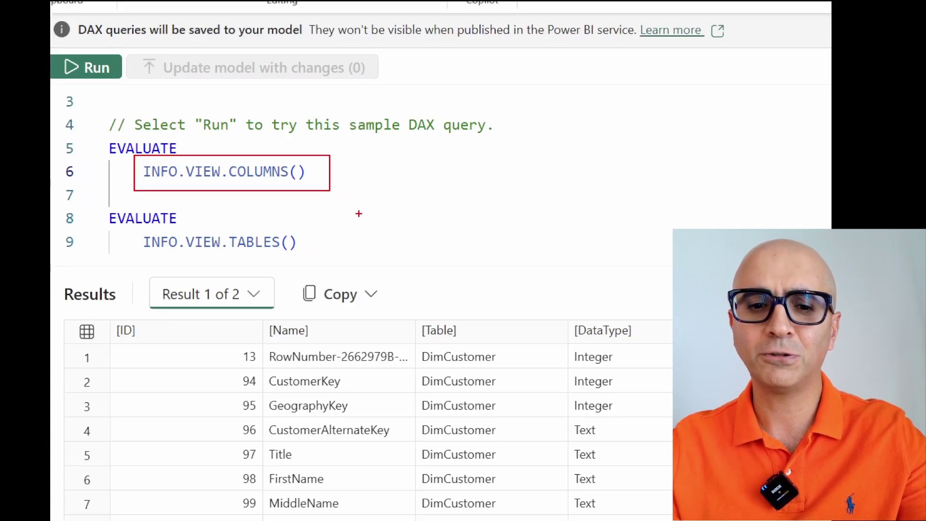
pyautogui.scroll(-5, 249, 346)
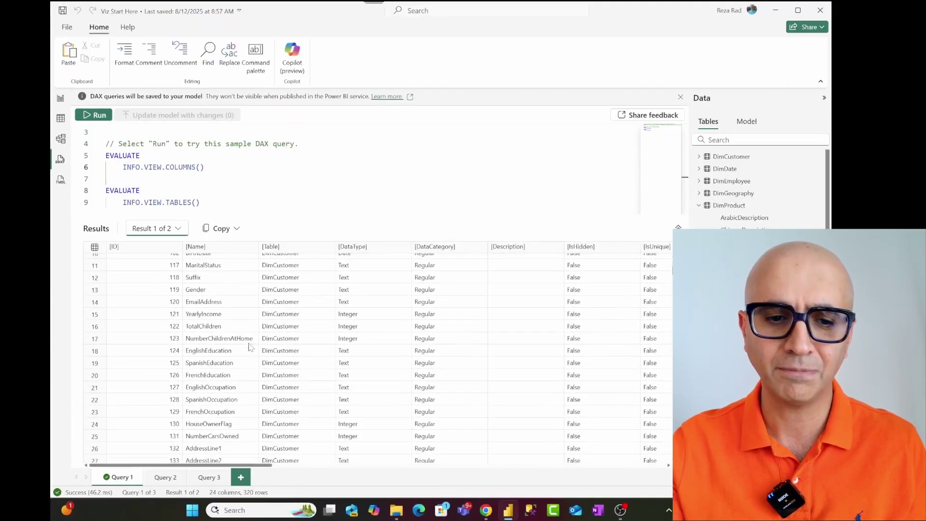
pyautogui.scroll(-8, 249, 346)
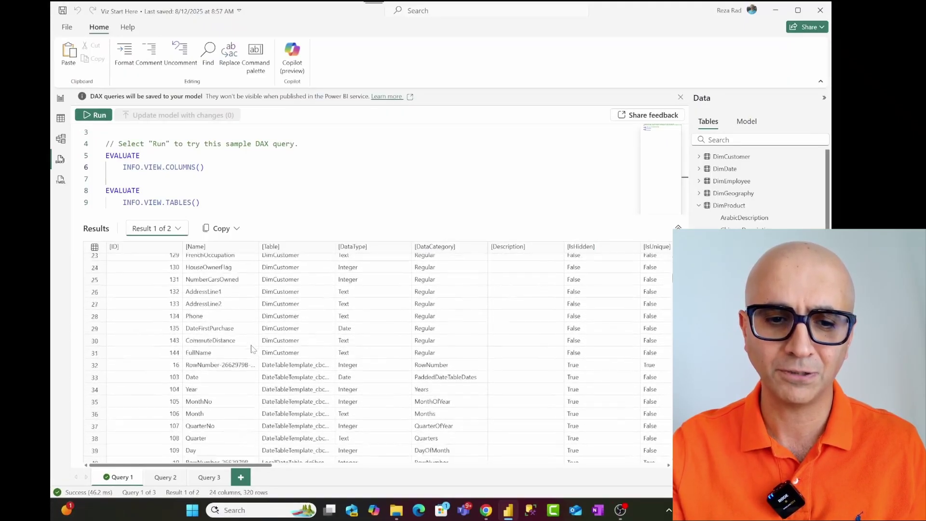
pyautogui.scroll(-4, 284, 352)
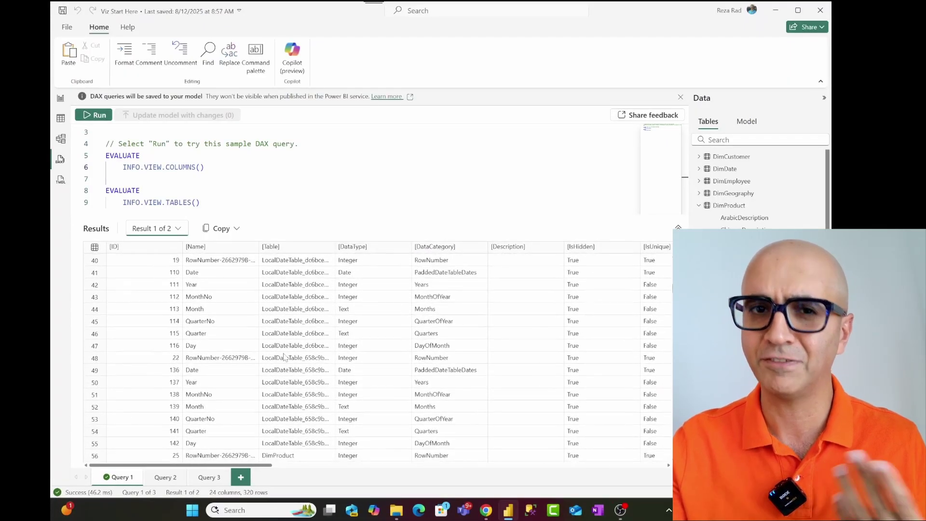
pyautogui.scroll(-7, 285, 362)
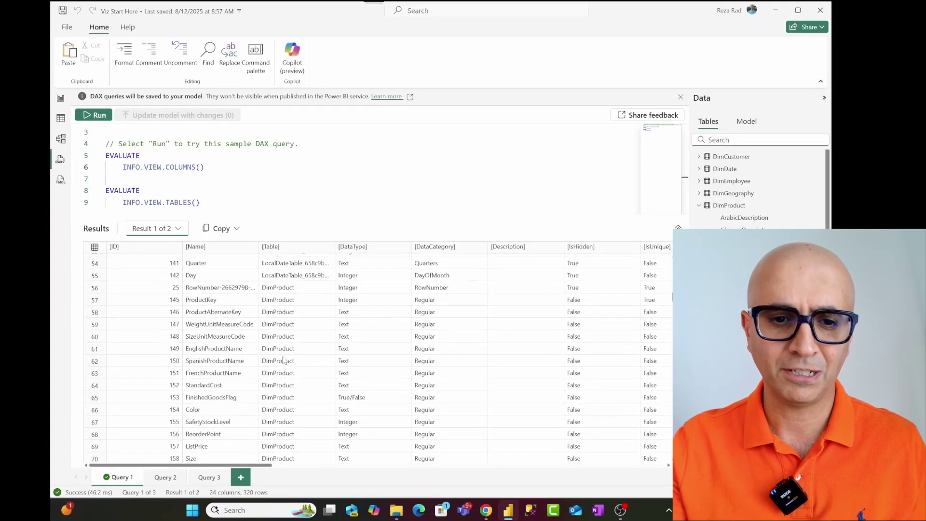
pyautogui.scroll(-7, 279, 318)
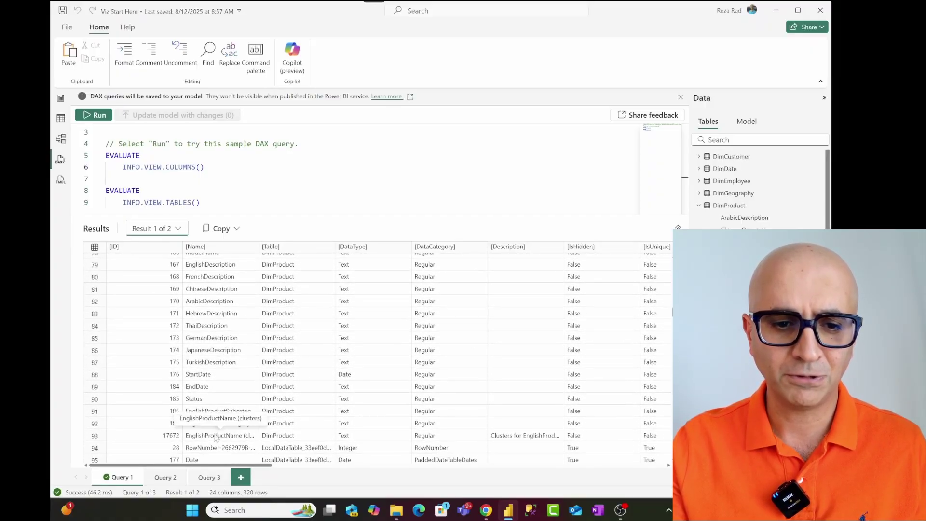
pyautogui.click(212, 438)
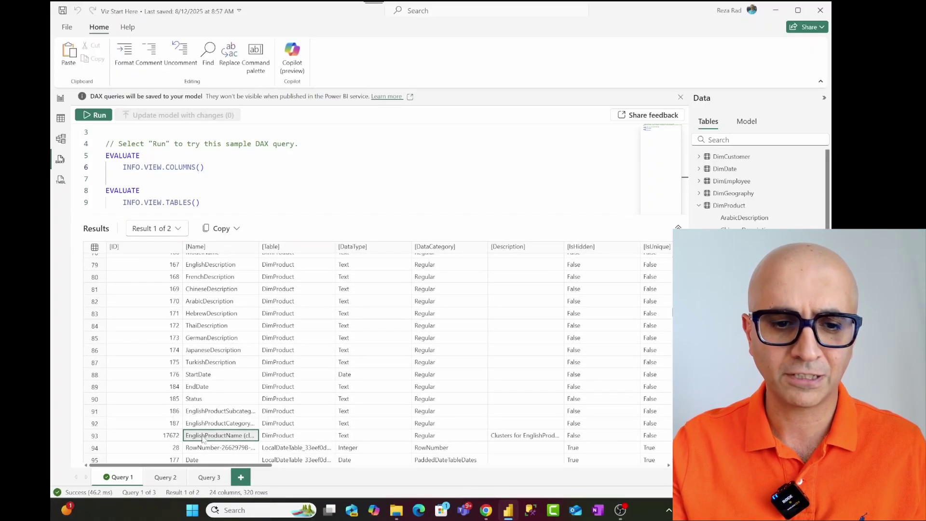
pyautogui.click(94, 436)
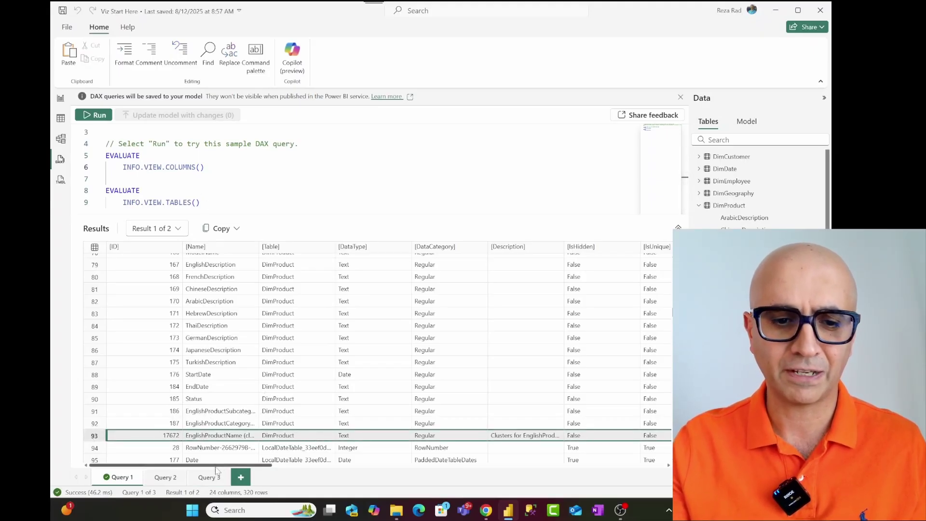
pyautogui.moveTo(214, 470); pyautogui.dragTo(498, 472)
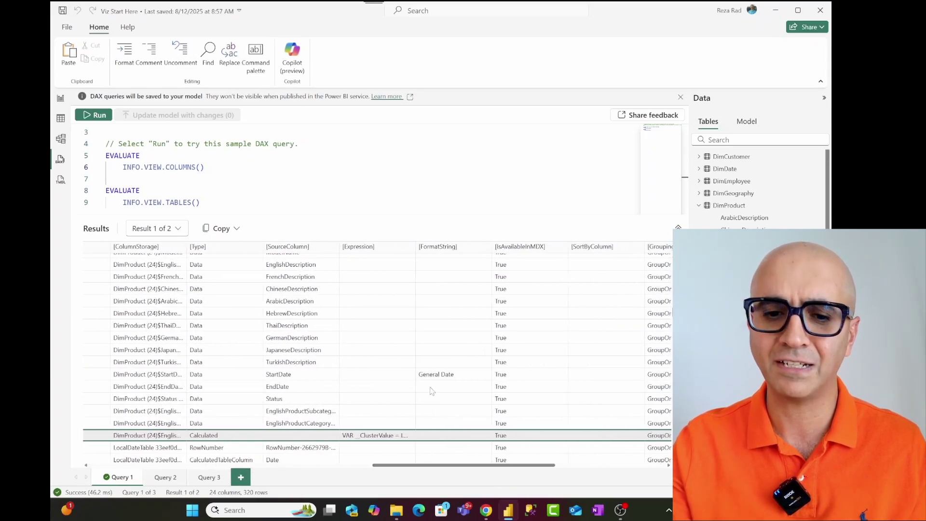
pyautogui.click(390, 439)
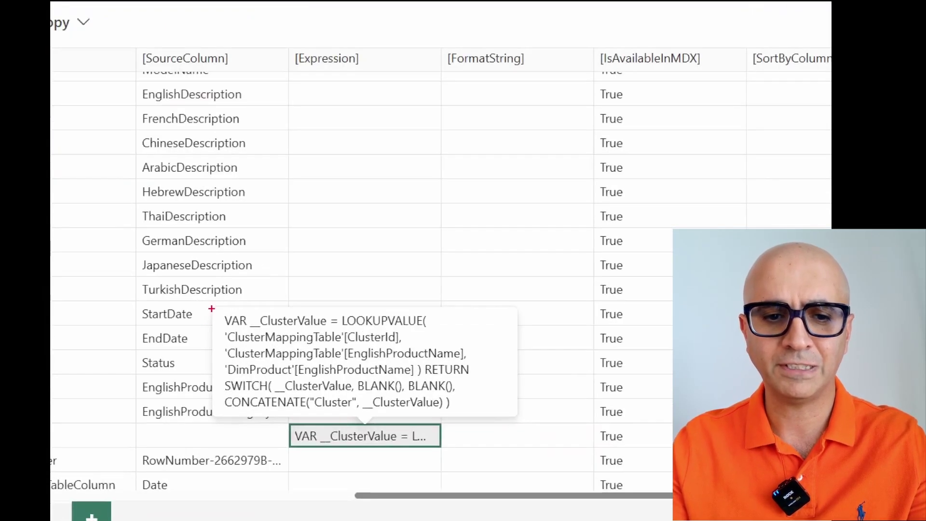
pyautogui.moveTo(211, 308)
pyautogui.mouseDown()
pyautogui.moveTo(269, 341)
pyautogui.moveTo(502, 429)
pyautogui.moveTo(503, 413)
pyautogui.mouseUp()
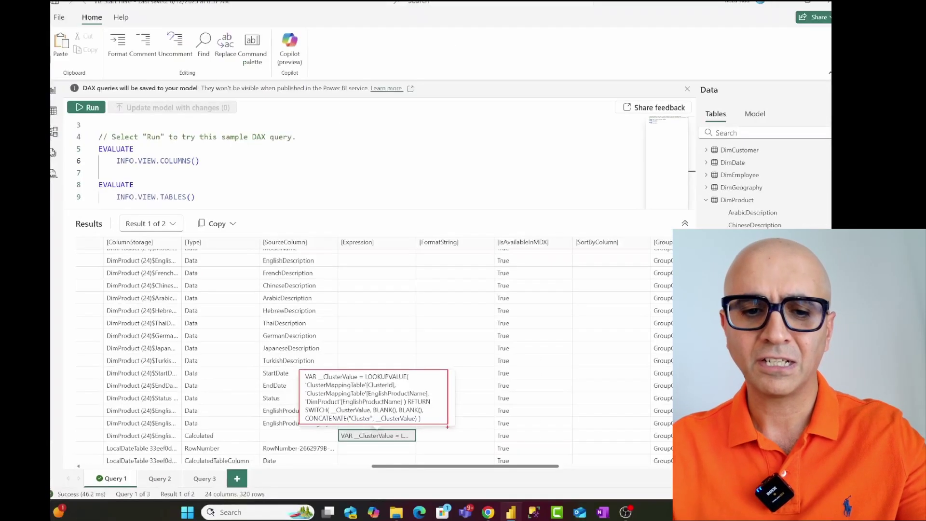
pyautogui.press('Escape')
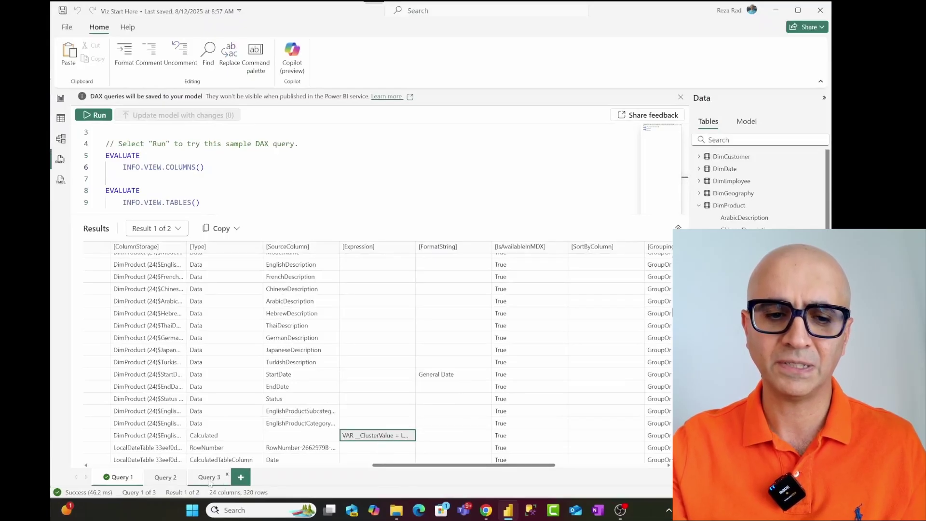
pyautogui.click(163, 477)
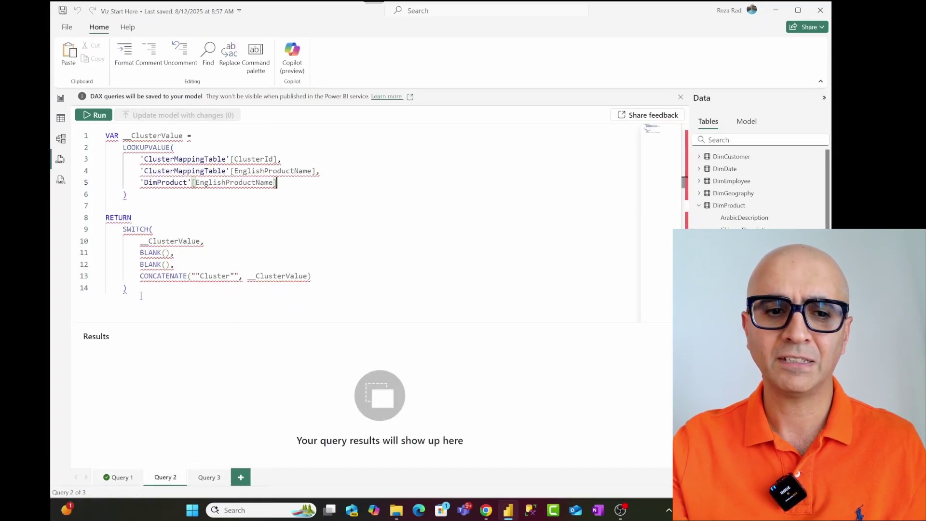
pyautogui.moveTo(140, 295); pyautogui.dragTo(99, 131)
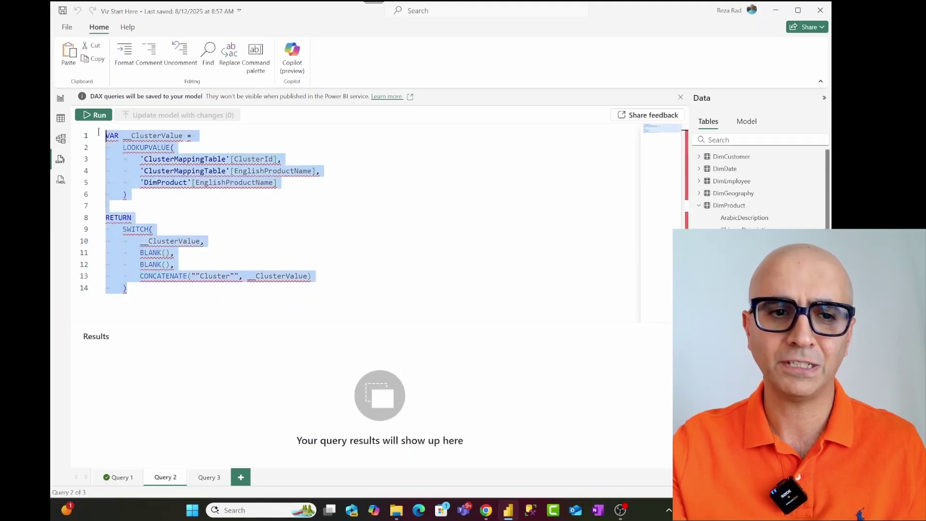
pyautogui.click(139, 301)
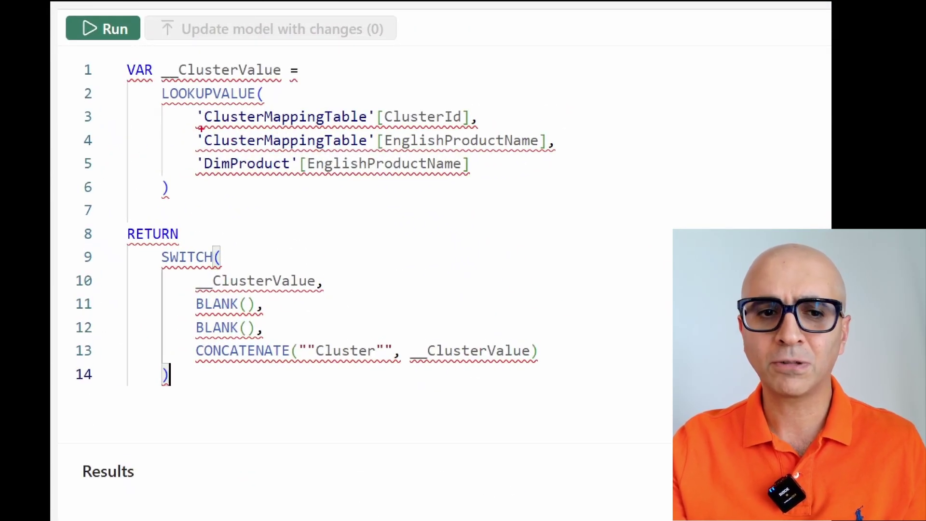
pyautogui.moveTo(188, 104); pyautogui.dragTo(375, 127)
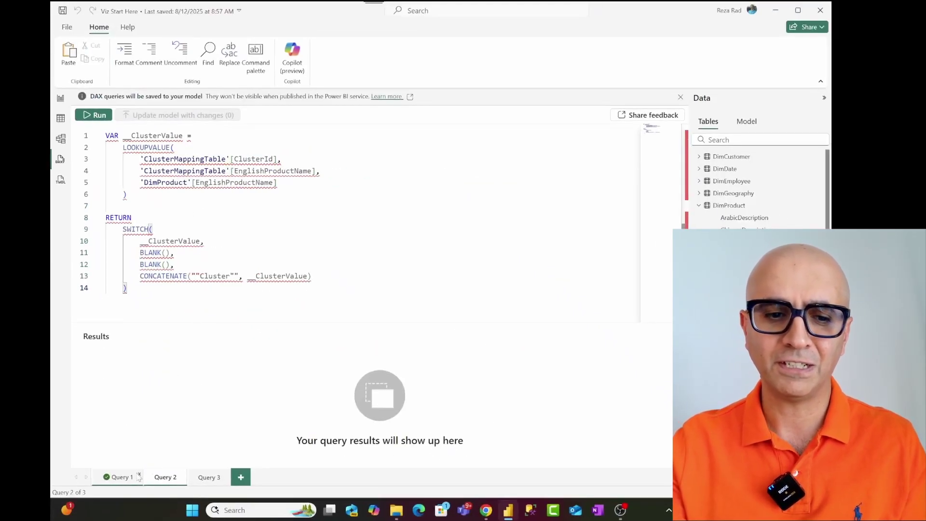
# Switch to Query 1 and review its INFO.VIEW query code.
pyautogui.click(121, 477)
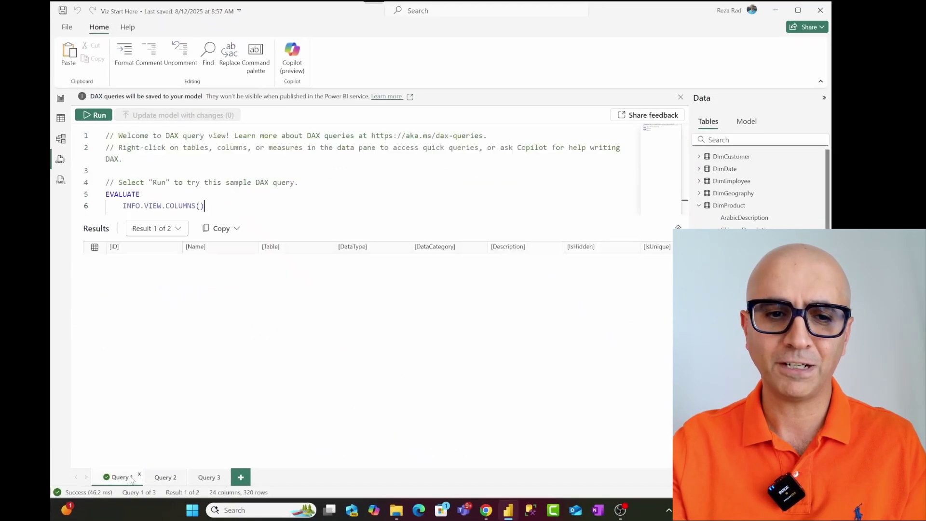
pyautogui.scroll(-1, 207, 184)
pyautogui.click(208, 204)
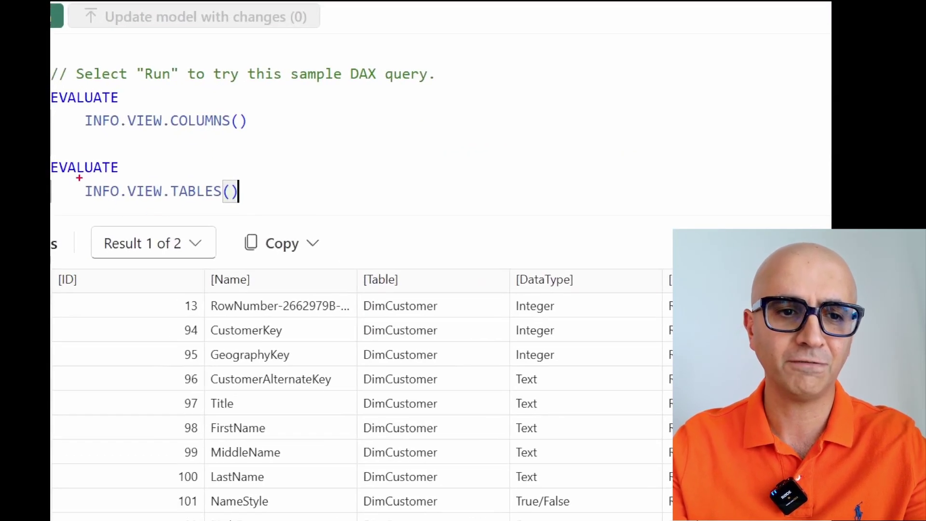
pyautogui.moveTo(77, 177)
pyautogui.mouseDown()
pyautogui.moveTo(182, 207)
pyautogui.moveTo(265, 211)
pyautogui.mouseUp()
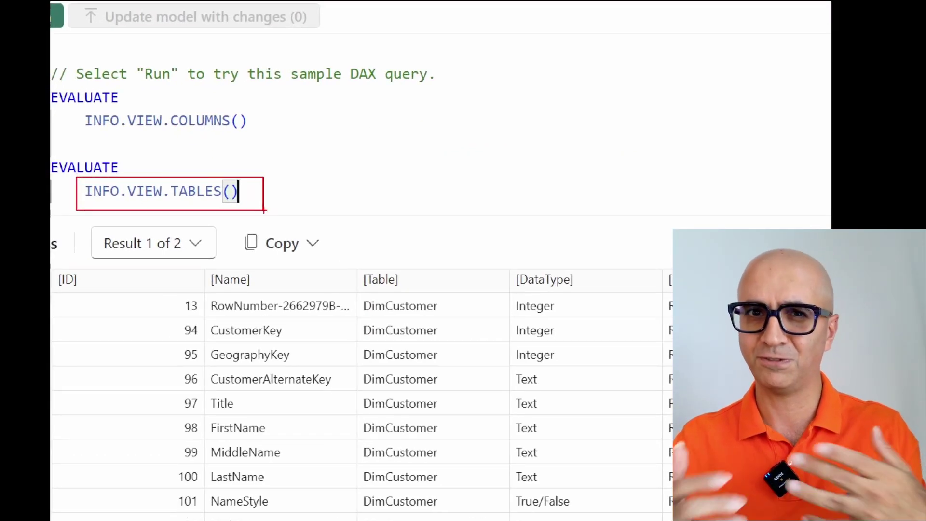
pyautogui.press('Escape')
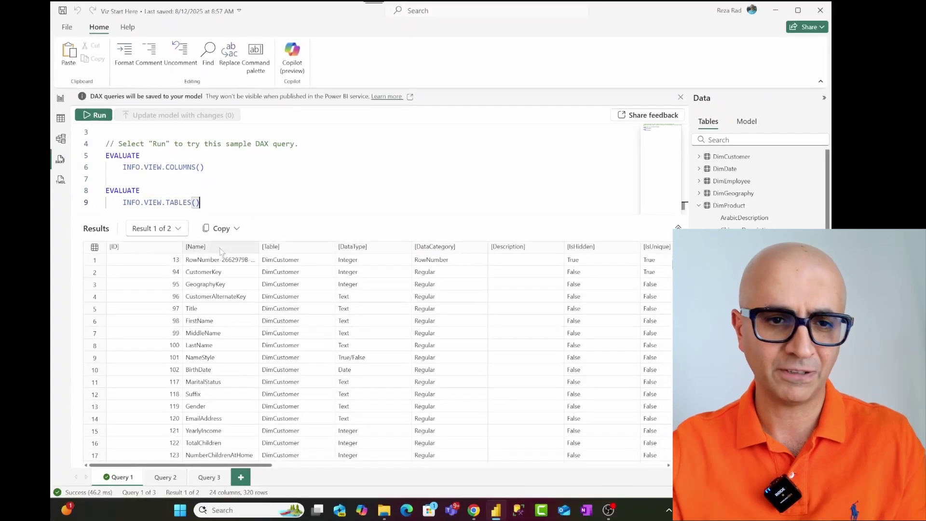
# Show Result 2's tables list and locate the hidden ClusterMappingTable row.
pyautogui.click(175, 228)
pyautogui.click(164, 262)
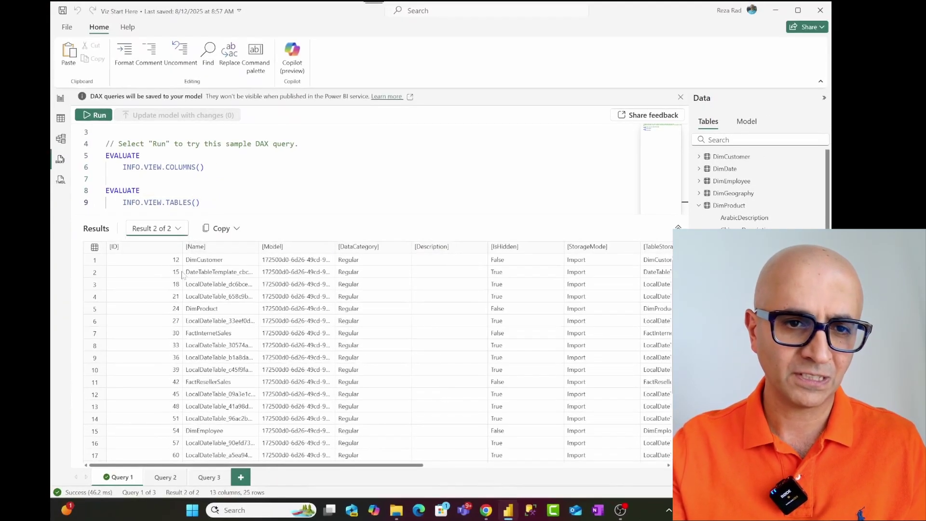
pyautogui.scroll(-3, 257, 374)
pyautogui.scroll(3, 215, 323)
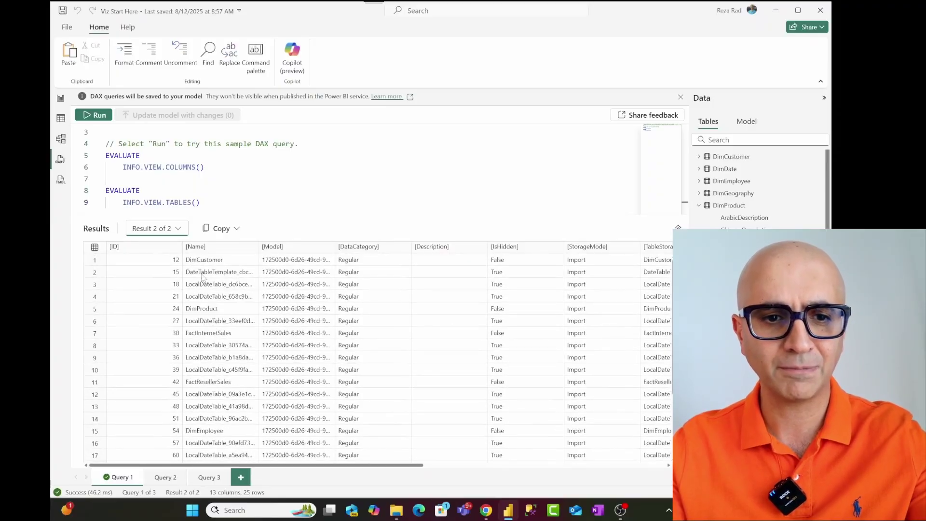
pyautogui.scroll(-1, 205, 328)
pyautogui.scroll(-1, 211, 392)
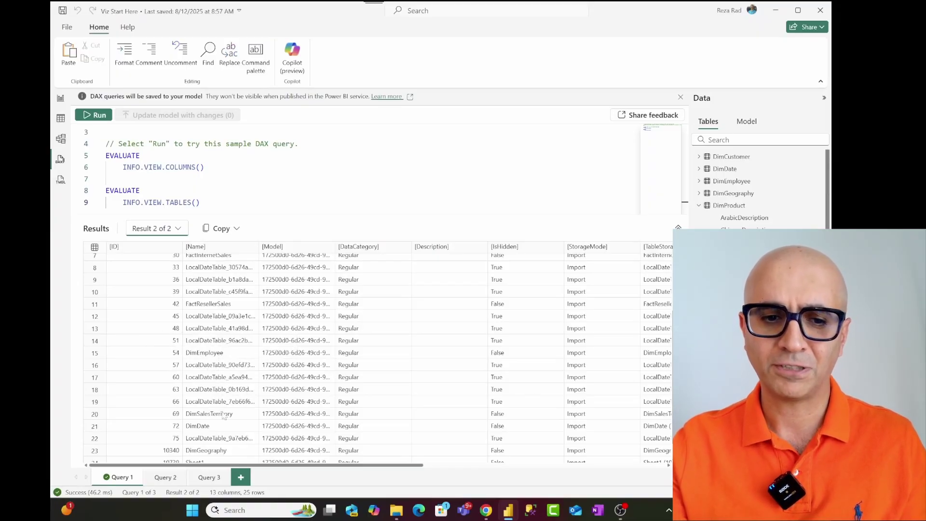
pyautogui.scroll(-1, 232, 448)
pyautogui.scroll(-1, 232, 447)
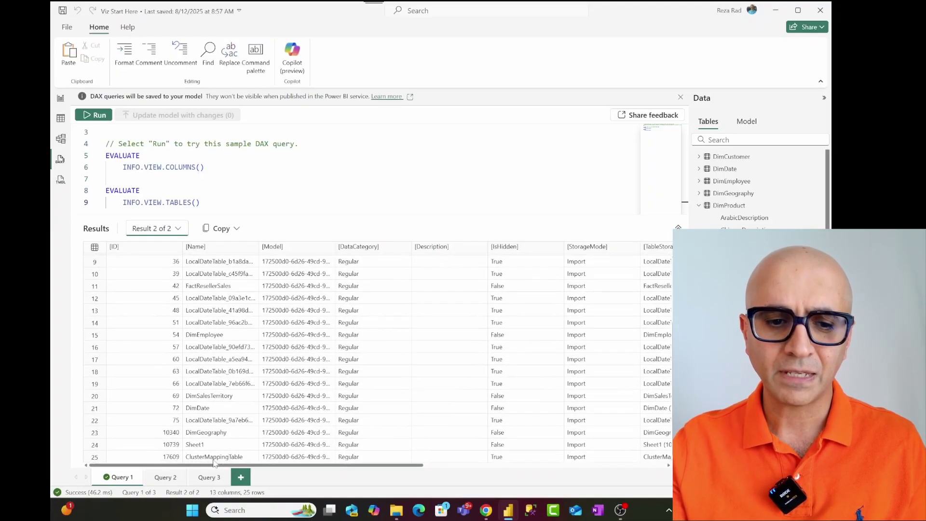
pyautogui.click(121, 458)
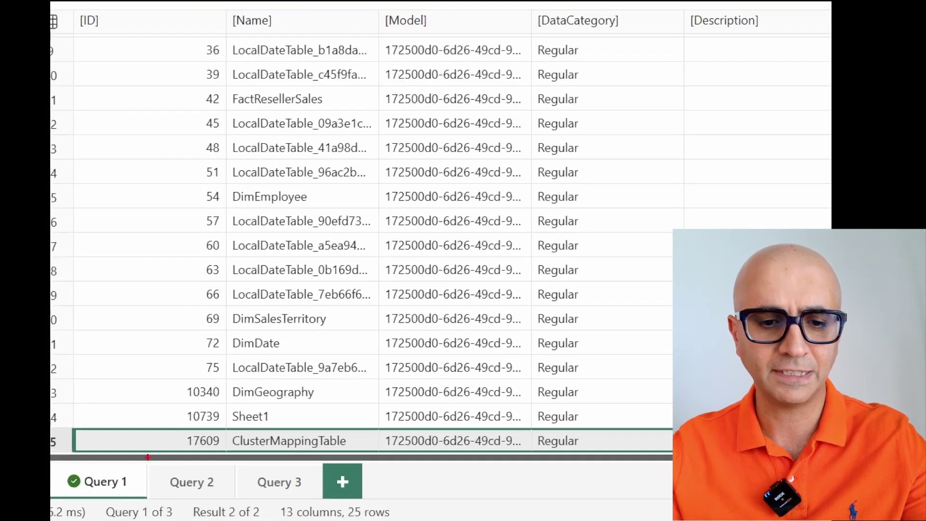
pyautogui.moveTo(236, 431); pyautogui.dragTo(390, 465)
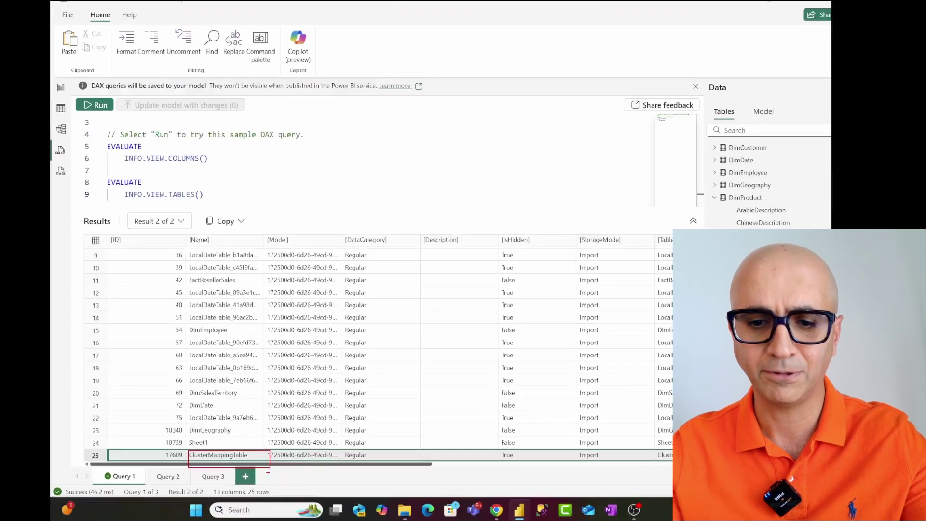
pyautogui.press('Escape')
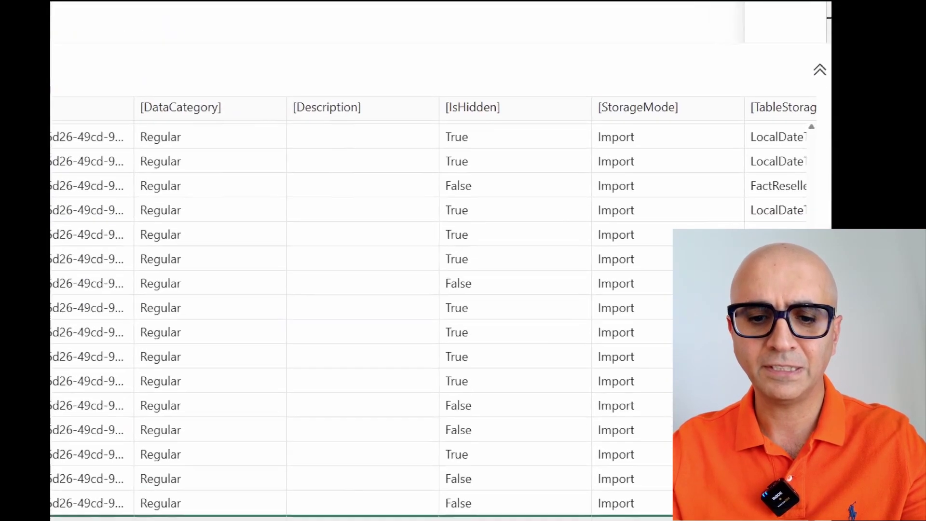
# Reveal ClusterMappingTable's full KMeansClustering expression with 5 clusters.
pyautogui.moveTo(427, 42)
pyautogui.mouseDown()
pyautogui.moveTo(558, 520)
pyautogui.moveTo(587, 519)
pyautogui.mouseUp()
pyautogui.moveTo(440, 490); pyautogui.dragTo(478, 513)
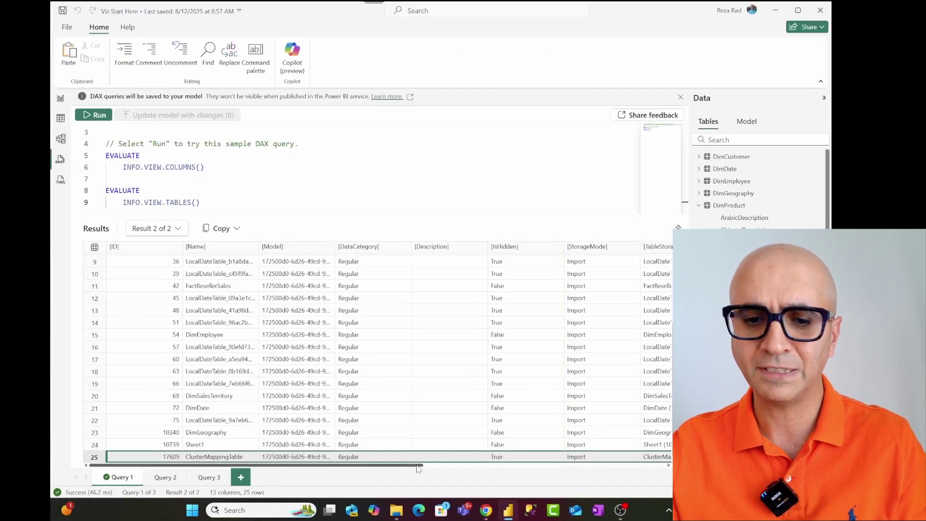
pyautogui.hscroll(10, 446, 465)
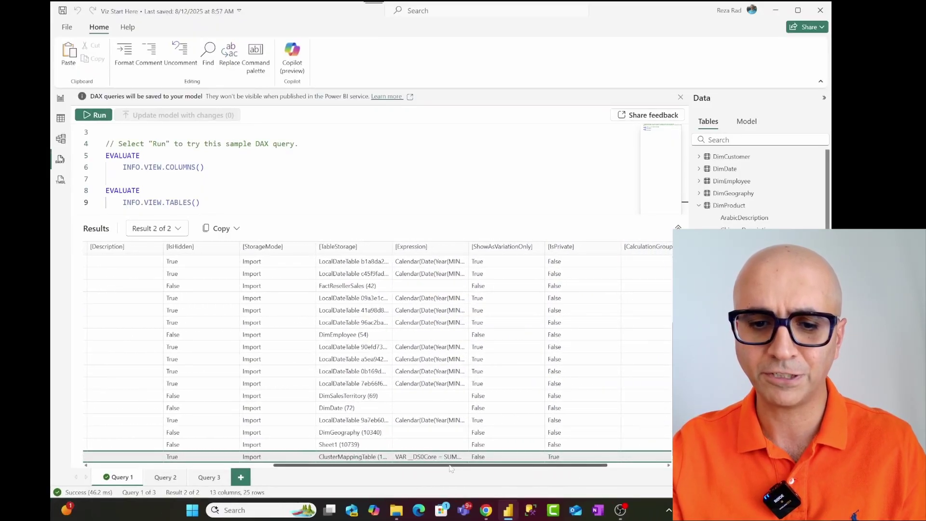
pyautogui.click(436, 458)
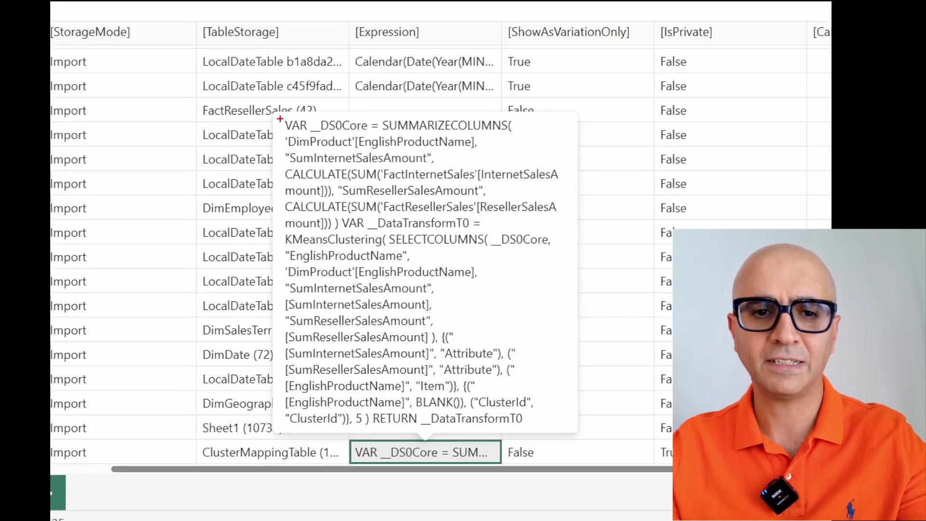
pyautogui.moveTo(279, 111); pyautogui.dragTo(579, 437)
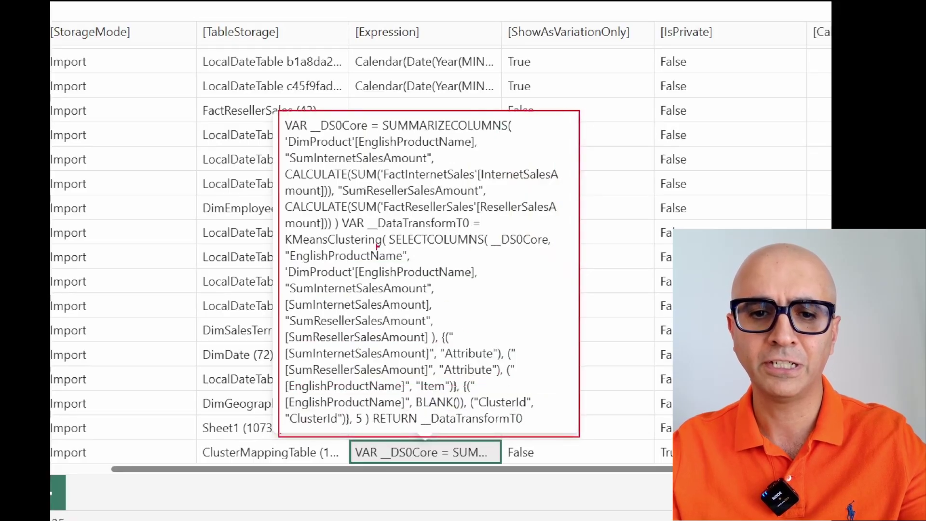
pyautogui.moveTo(291, 232); pyautogui.dragTo(394, 251)
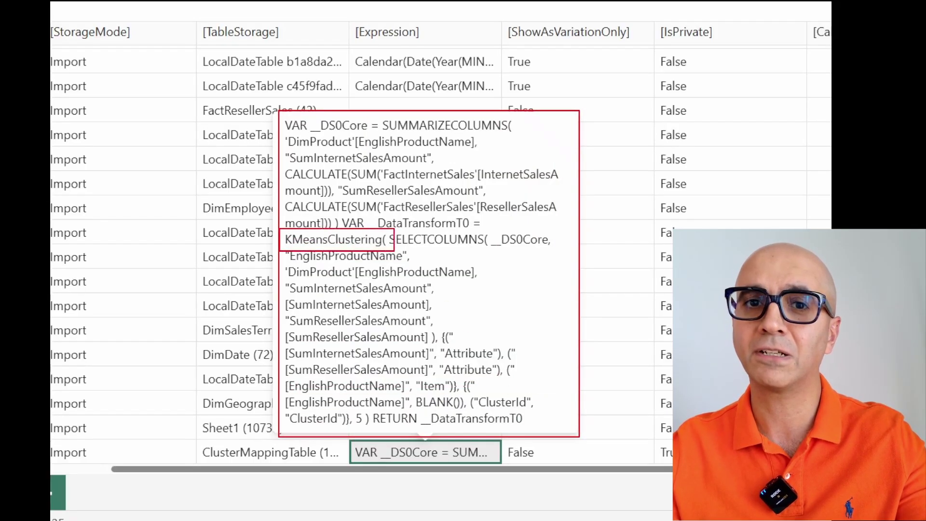
pyautogui.press('Escape')
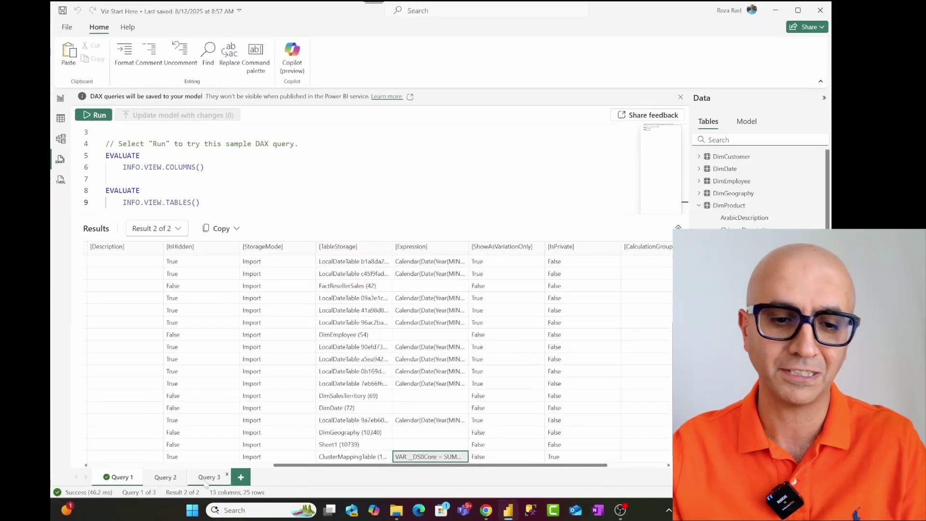
# Open Query 3 and enlarge its editor to show the KMeansClustering code with 5 clusters.
pyautogui.click(207, 477)
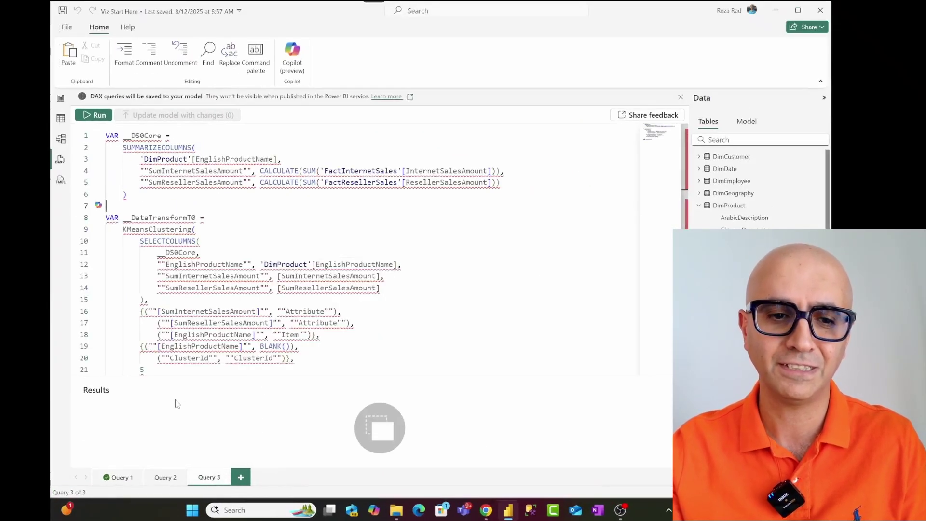
pyautogui.click(144, 369)
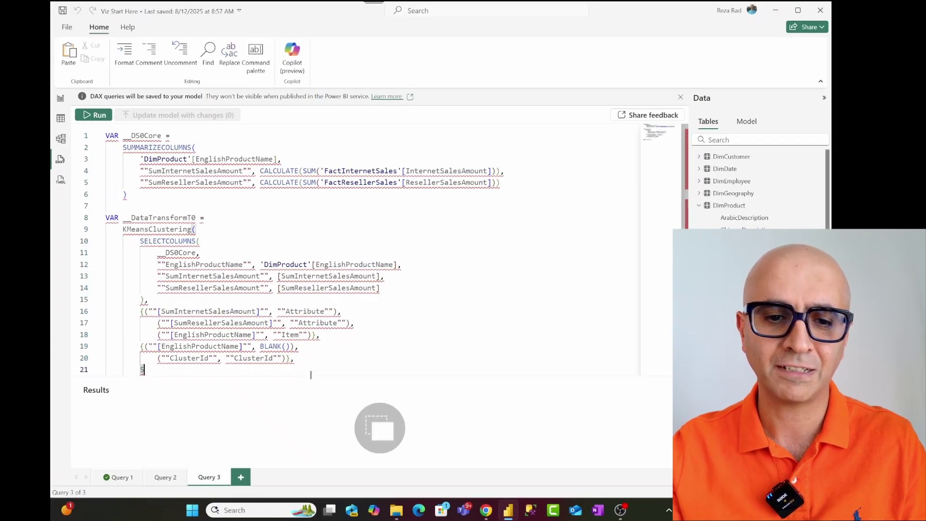
pyautogui.moveTo(311, 377); pyautogui.dragTo(304, 407)
pyautogui.click(251, 384)
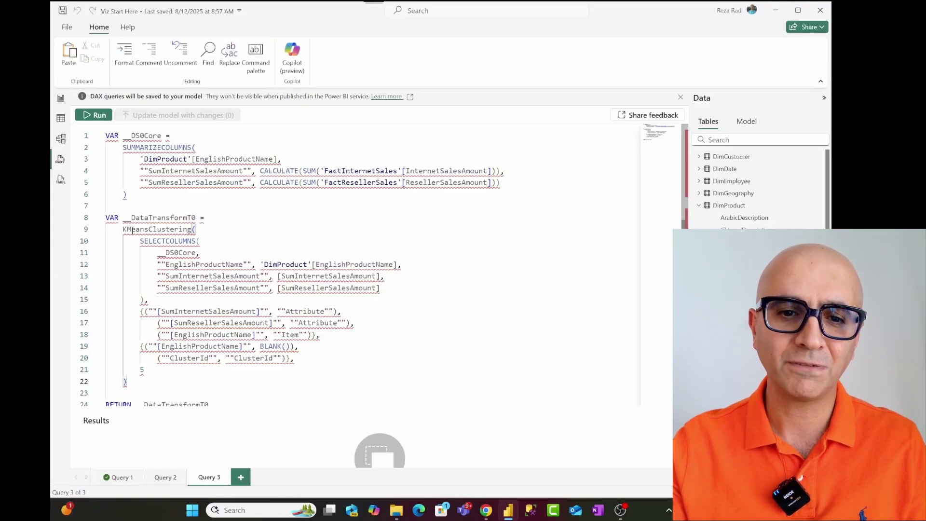
pyautogui.click(145, 369)
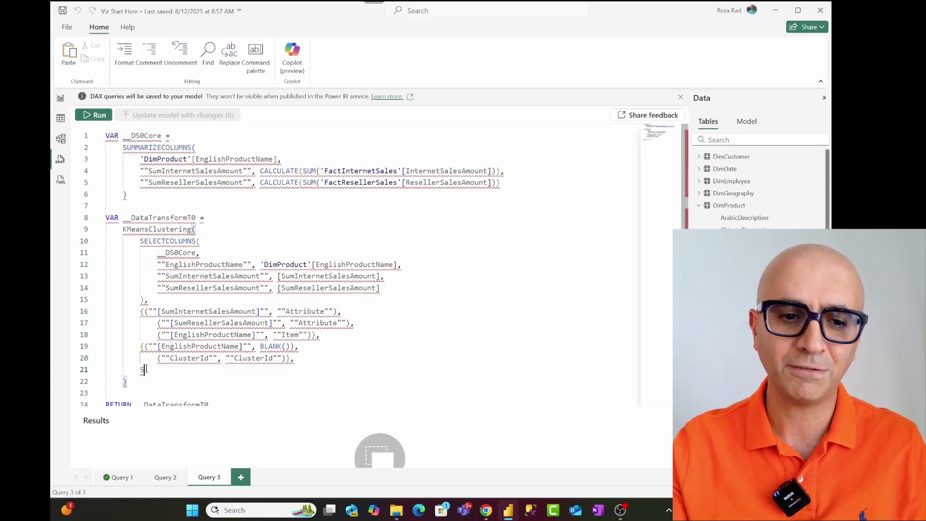
pyautogui.doubleClick(144, 230)
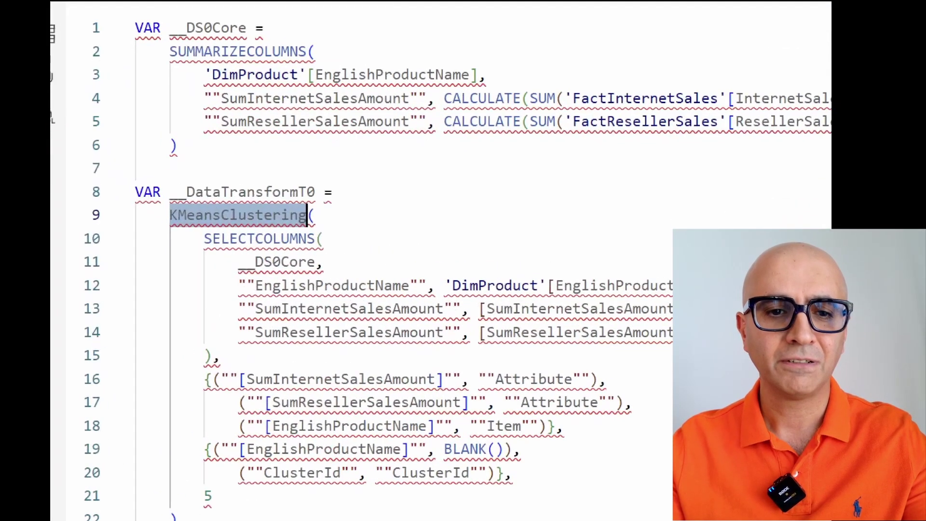